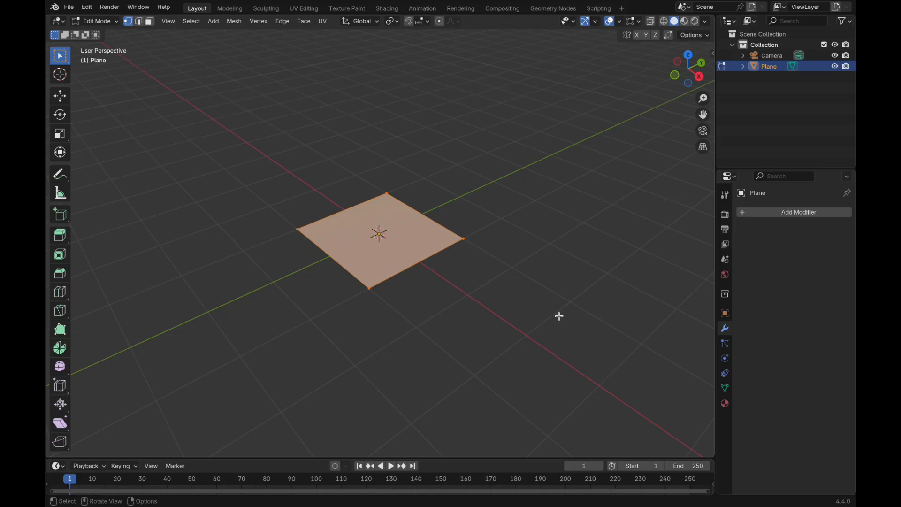
# Step: Stand the plane upright by rotating it 90° about X and raise it about 1 m along Z
pyautogui.press('x')
pyautogui.press('9')
pyautogui.press('0')
pyautogui.press('Return')
pyautogui.press('KP_1')
pyautogui.press('g')
pyautogui.press('z')
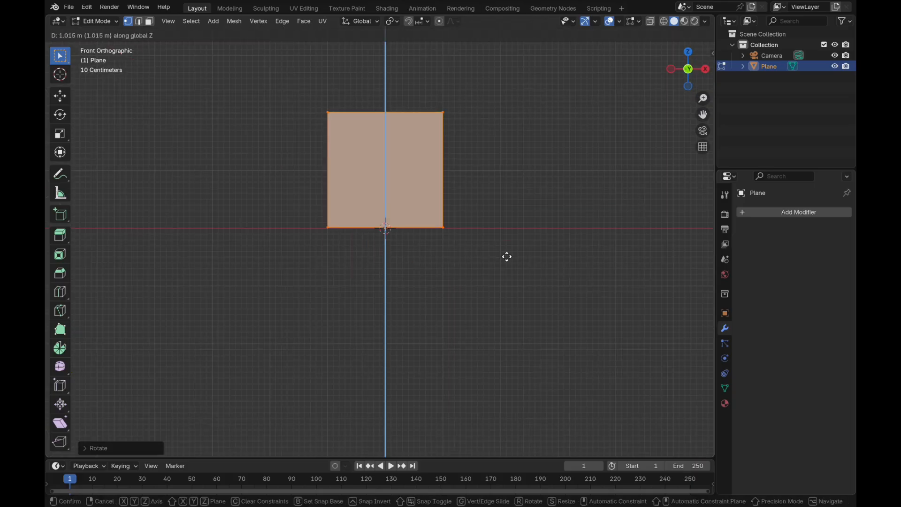
pyautogui.click(507, 256)
# Step: Narrow the plane to about 0.21 of its width along X and scale its upper edge nearly to a point
pyautogui.press('s')
pyautogui.press('z')
pyautogui.press('x')
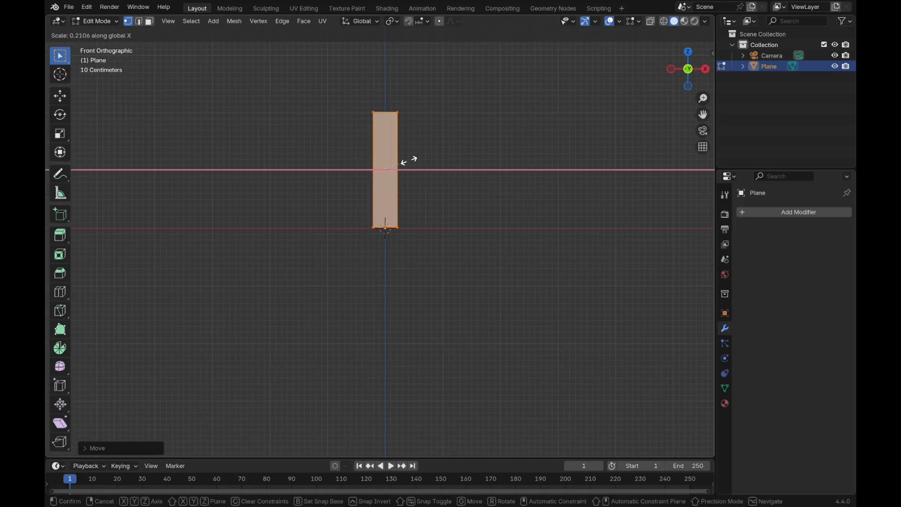
pyautogui.click(404, 161)
pyautogui.moveTo(354, 89); pyautogui.dragTo(454, 152)
pyautogui.press('s')
pyautogui.click(394, 124)
# Step: Add a horizontal loop cut through the middle of the blade and scale it wider
pyautogui.hotkey('ctrl', 'r')
pyautogui.click(389, 194)
pyautogui.rightClick(389, 193)
pyautogui.press('s')
pyautogui.click(444, 201)
# Step: Bevel the middle loop by about 0.8 m with 4 segments, then subdivide the whole blade and return to Object Mode
pyautogui.hotkey('ctrl', 'b')
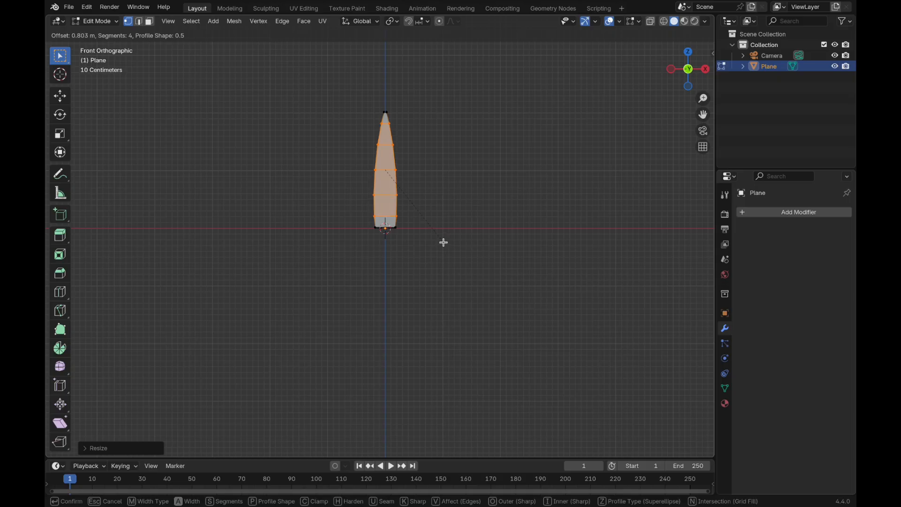
pyautogui.rightClick(443, 242)
pyautogui.hotkey('alt', 'a')
pyautogui.press('a')
pyautogui.rightClick(375, 187)
pyautogui.click(354, 204)
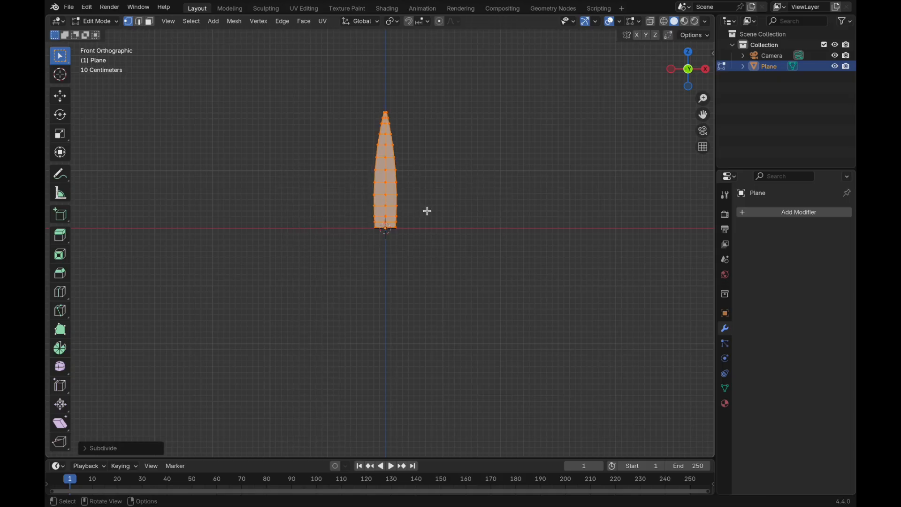
pyautogui.press('Tab')
# Step: Add a Simple Deform modifier to the blade, set it to Bend about X, and increase the bend angle
pyautogui.moveTo(573, 211); pyautogui.dragTo(558, 259, button='middle')
pyautogui.moveTo(573, 217)
pyautogui.mouseDown(button='middle')
pyautogui.moveTo(549, 219)
pyautogui.moveTo(589, 217)
pyautogui.mouseUp(button='middle')
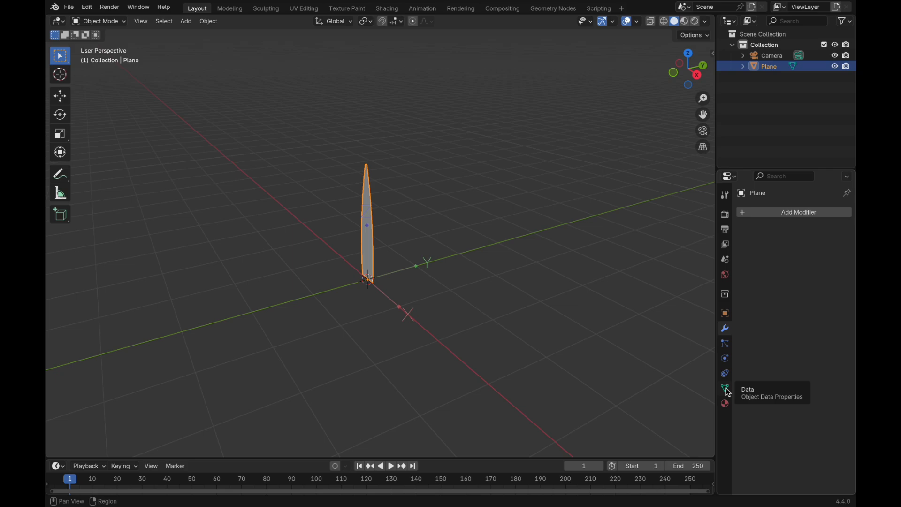
pyautogui.click(789, 212)
pyautogui.moveTo(789, 225)
pyautogui.click(667, 316)
pyautogui.click(780, 245)
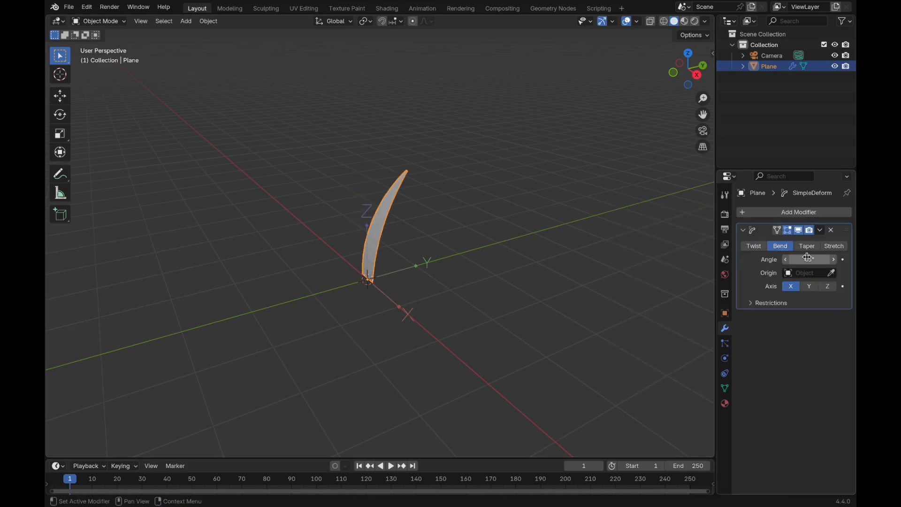
pyautogui.moveTo(810, 259); pyautogui.dragTo(826, 260)
# Step: Add a Solidify modifier with 0.03 m thickness and a Subdivision Surface modifier with viewport level 3
pyautogui.click(770, 212)
pyautogui.moveTo(760, 203)
pyautogui.click(665, 331)
pyautogui.click(781, 213)
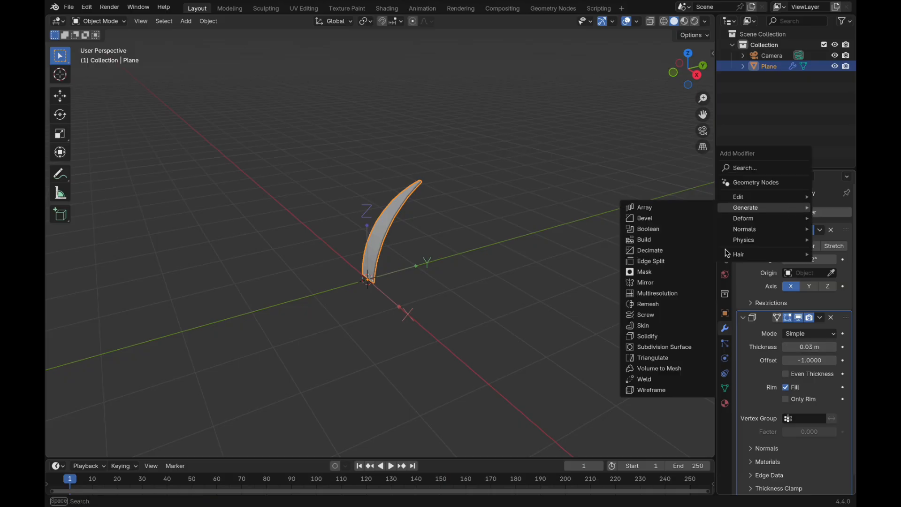
pyautogui.click(657, 346)
pyautogui.scroll(-5, 780, 399)
# Step: Shade the leaf smooth and collapse the settings of its three modifiers
pyautogui.rightClick(378, 223)
pyautogui.click(379, 222)
pyautogui.moveTo(378, 223); pyautogui.dragTo(450, 265, button='middle')
pyautogui.scroll(5, 788, 291)
pyautogui.click(743, 230)
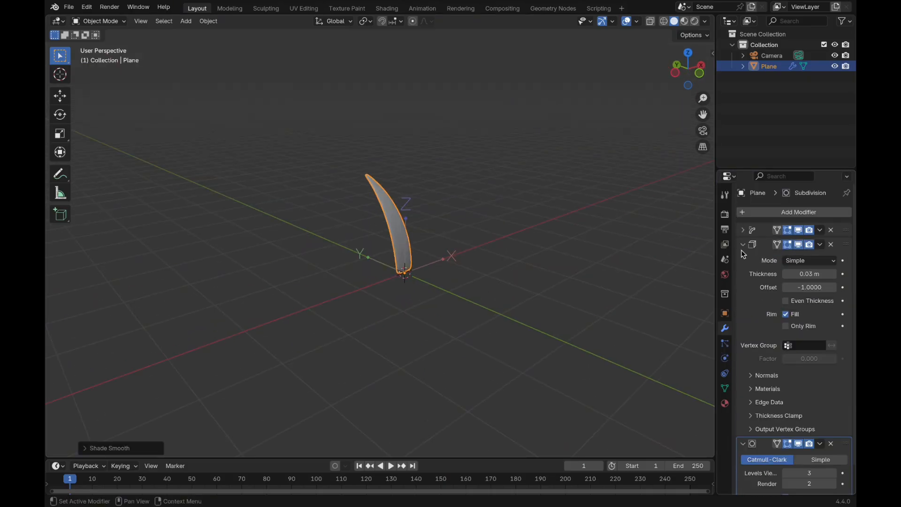
pyautogui.click(743, 244)
pyautogui.click(742, 259)
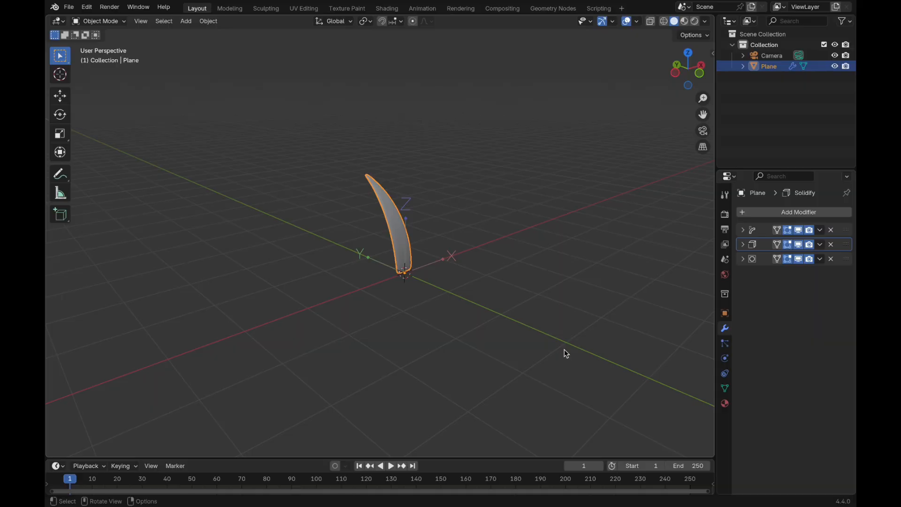
# Step: Add a Sun light to the scene
pyautogui.moveTo(564, 349); pyautogui.dragTo(529, 253, button='middle')
pyautogui.hotkey('shift', 'a')
pyautogui.moveTo(403, 369)
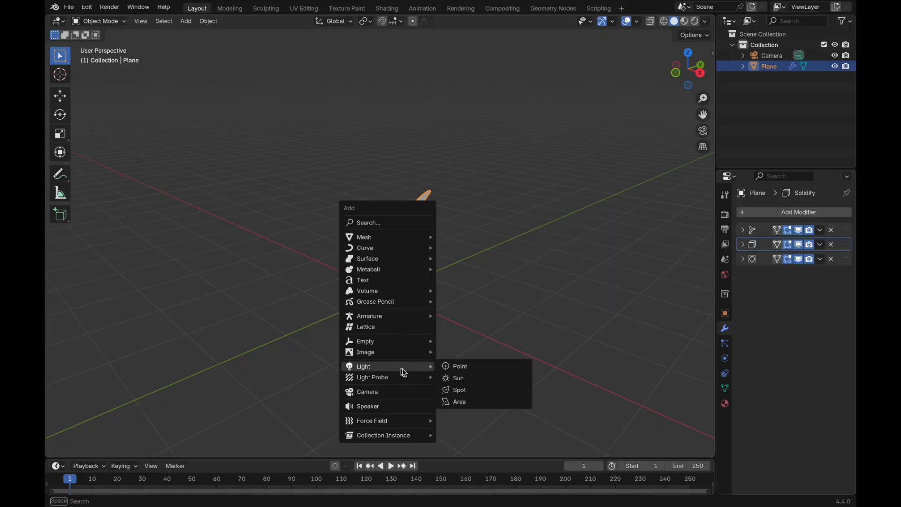
pyautogui.click(448, 379)
pyautogui.moveTo(386, 312); pyautogui.dragTo(516, 300, button='middle')
# Step: Set the render engine to Cycles with exposure 1 and turn on the rendered viewport preview
pyautogui.click(724, 214)
pyautogui.click(819, 212)
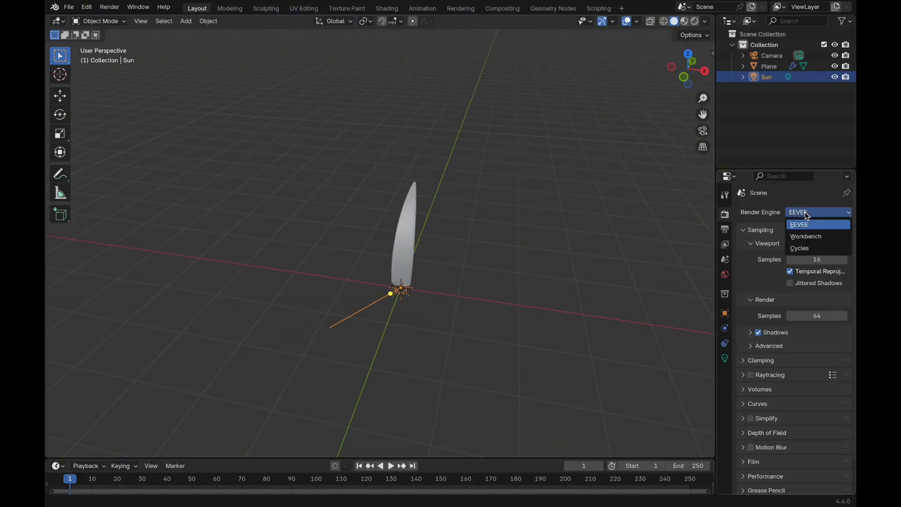
pyautogui.click(804, 235)
pyautogui.click(694, 21)
# Step: Select the leaf and open the Shading workspace with a rendered front view of it
pyautogui.moveTo(556, 263)
pyautogui.mouseDown(button='middle')
pyautogui.moveTo(529, 253)
pyautogui.moveTo(410, 246)
pyautogui.mouseUp(button='middle')
pyautogui.click(409, 246)
pyautogui.click(389, 9)
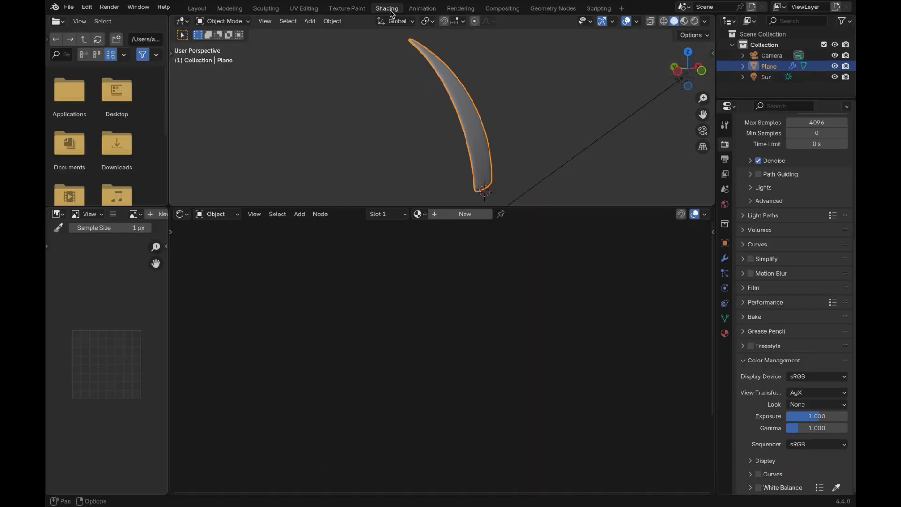
pyautogui.press('KP_1')
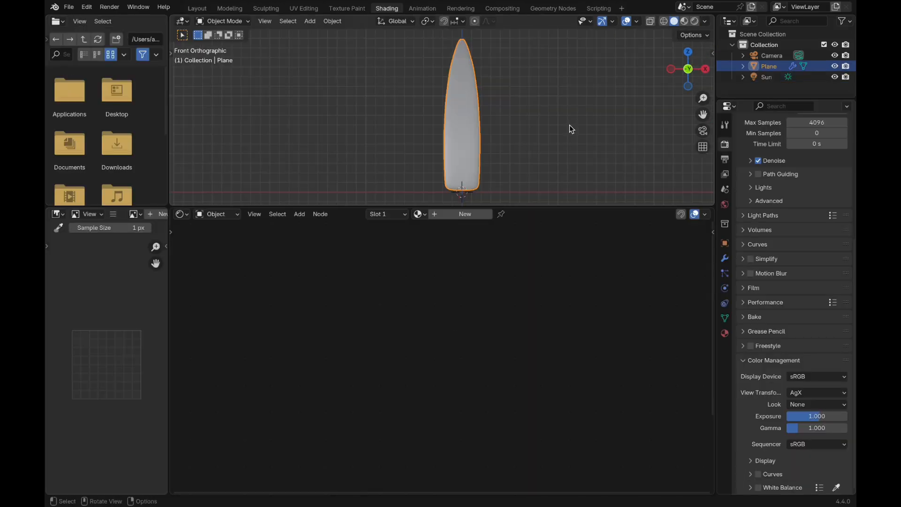
pyautogui.click(695, 21)
# Step: Create a new material on the leaf and name it Leaf
pyautogui.click(463, 215)
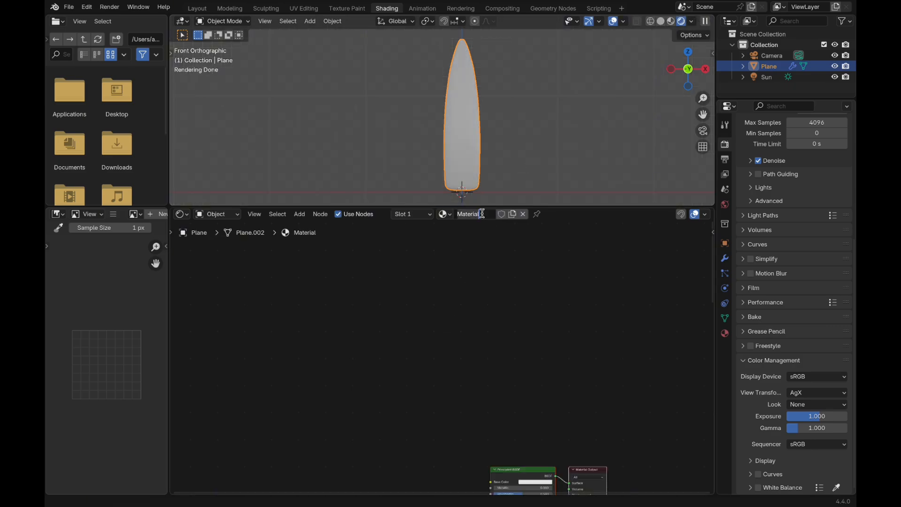
pyautogui.hotkey('ctrl', 'Left')
pyautogui.click(671, 1)
pyautogui.click(704, 32)
pyautogui.hotkey('ctrl', 'Right')
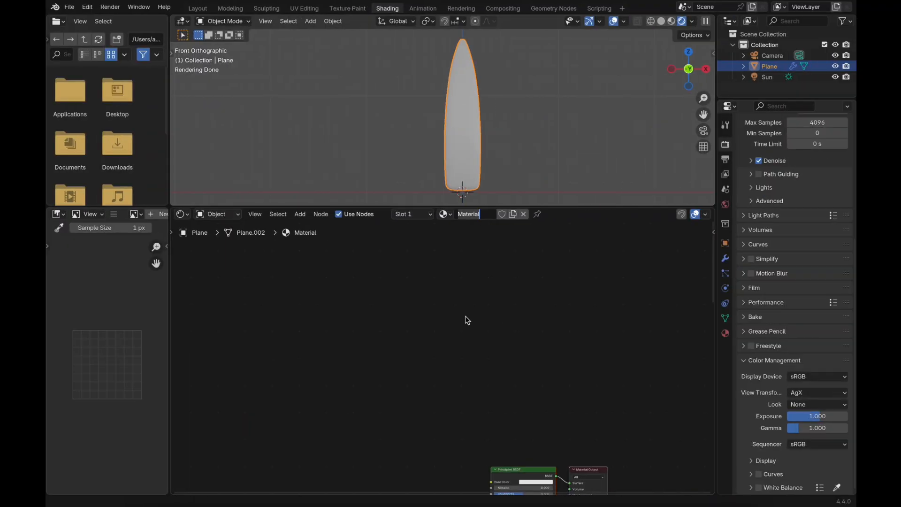
pyautogui.hotkey('ctrl', 'BackSpace')
pyautogui.write('Leaf')
pyautogui.press('Return')
# Step: Add a Color Ramp node and connect its colour to the Principled BSDF's Base Color
pyautogui.press('Home')
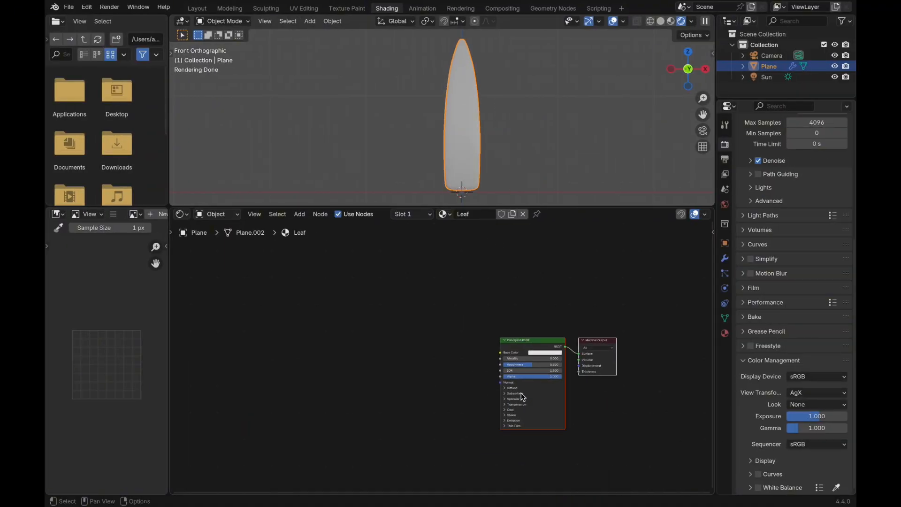
pyautogui.scroll(8, 523, 397)
pyautogui.moveTo(523, 397); pyautogui.dragTo(458, 333, button='middle')
pyautogui.hotkey('shift', 'a')
pyautogui.write('ramp')
pyautogui.press('Return')
pyautogui.click(341, 266)
pyautogui.moveTo(462, 282); pyautogui.dragTo(485, 290)
# Step: Add a Noise Texture node and connect its Color output to the Color Ramp's Fac
pyautogui.moveTo(296, 301); pyautogui.dragTo(396, 304, button='middle')
pyautogui.hotkey('shift', 'a')
pyautogui.write('no')
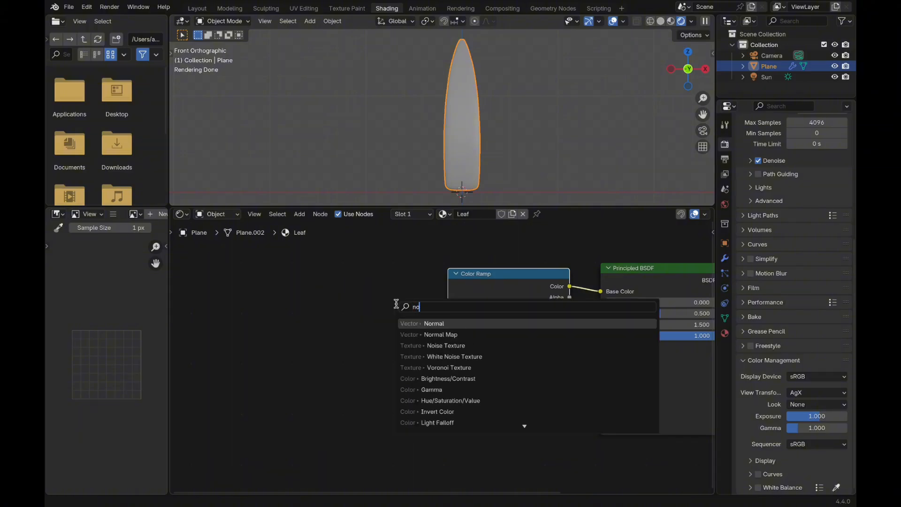
pyautogui.write('ise')
pyautogui.press('Return')
pyautogui.click(336, 285)
pyautogui.moveTo(412, 315); pyautogui.dragTo(448, 365)
# Step: Colour the ramp's first stop green and its last stop pale yellow (#FFF49B)
pyautogui.click(488, 354)
pyautogui.moveTo(545, 258); pyautogui.dragTo(545, 207)
pyautogui.click(468, 230)
pyautogui.click(562, 330)
pyautogui.click(525, 357)
pyautogui.click(485, 238)
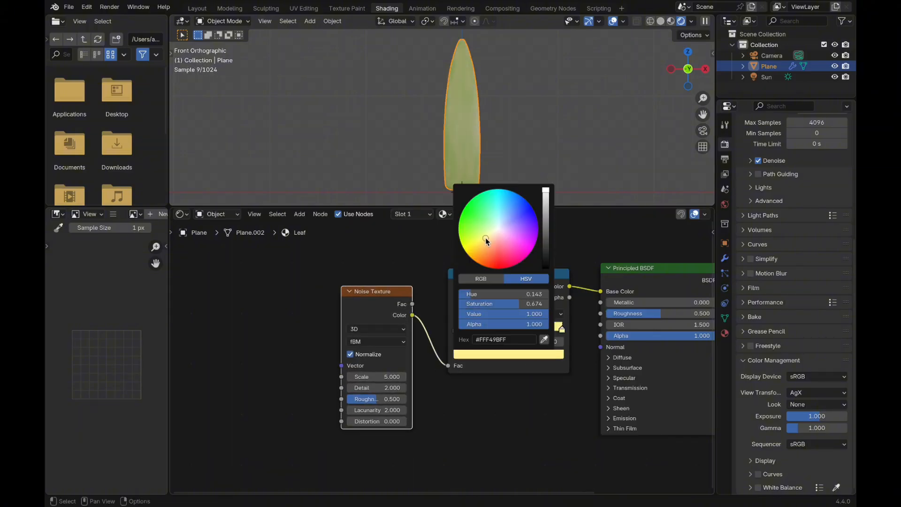
# Step: Bring the green and yellow ramp stops closer together, with the yellow stop at about 0.652
pyautogui.click(483, 329)
pyautogui.moveTo(561, 329); pyautogui.dragTo(525, 331)
pyautogui.moveTo(488, 334); pyautogui.dragTo(485, 335)
pyautogui.moveTo(486, 331); pyautogui.dragTo(497, 331)
# Step: Darken the ramp's green stop and make the yellow stop more saturated
pyautogui.click(505, 355)
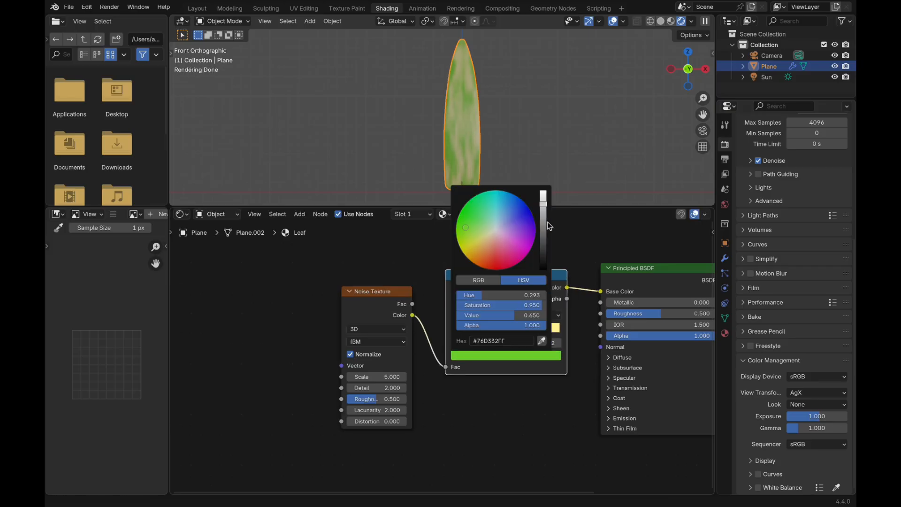
pyautogui.click(544, 220)
pyautogui.click(522, 330)
pyautogui.click(514, 356)
pyautogui.moveTo(478, 250); pyautogui.dragTo(469, 247)
# Step: Add Texture Coordinate and Mapping nodes in front of the Noise Texture and make room for them
pyautogui.moveTo(309, 466); pyautogui.dragTo(430, 466, button='middle')
pyautogui.click(497, 301)
pyautogui.hotkey('ctrl', 't')
pyautogui.moveTo(351, 347); pyautogui.dragTo(372, 350)
# Step: Set the Mapping node's type to Texture and its Y scale to 10
pyautogui.click(423, 338)
pyautogui.click(420, 360)
pyautogui.moveTo(466, 490); pyautogui.dragTo(496, 462, button='middle')
pyautogui.click(432, 440)
pyautogui.write('10')
pyautogui.press('Return')
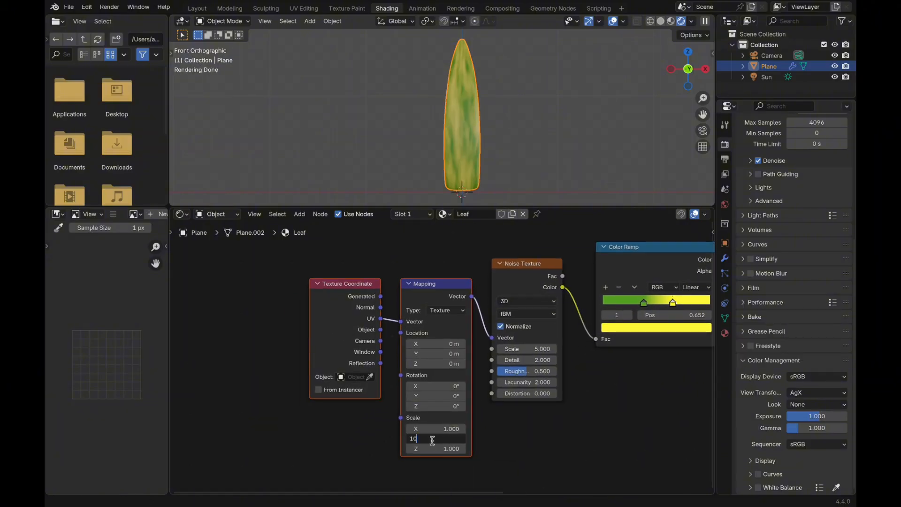
# Step: Set the Principled BSDF's roughness to 0.2 and move the Material Output node farther away from it
pyautogui.scroll(-2, 509, 446)
pyautogui.hscroll(5, 583, 332)
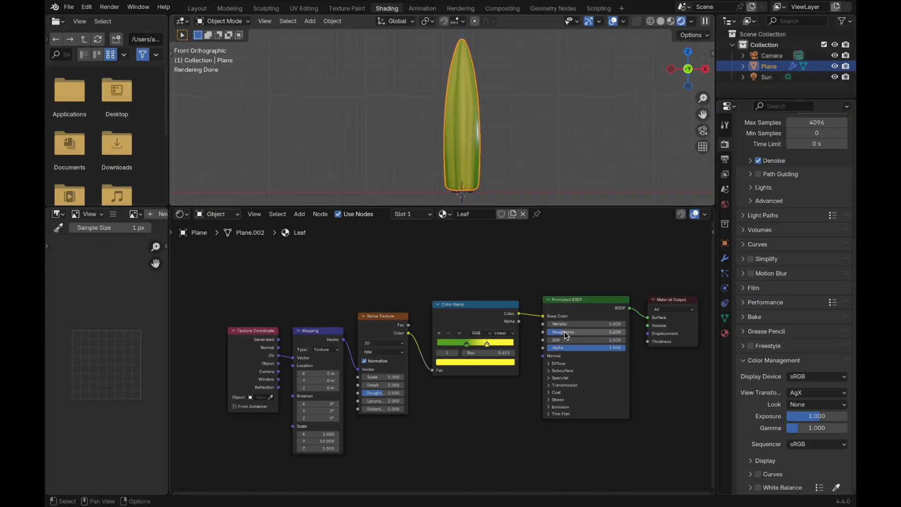
pyautogui.hscroll(4, 564, 331)
pyautogui.scroll(-1, 564, 331)
pyautogui.moveTo(561, 324); pyautogui.dragTo(690, 321)
pyautogui.scroll(-2, 574, 423)
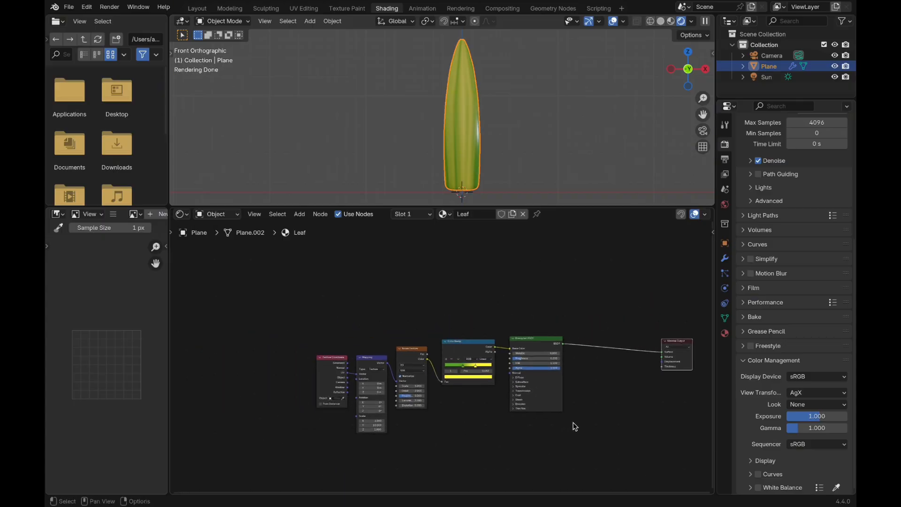
# Step: Insert a Mix Shader node between the Principled BSDF and the Material Output
pyautogui.hotkey('shift', 'a')
pyautogui.write('mix')
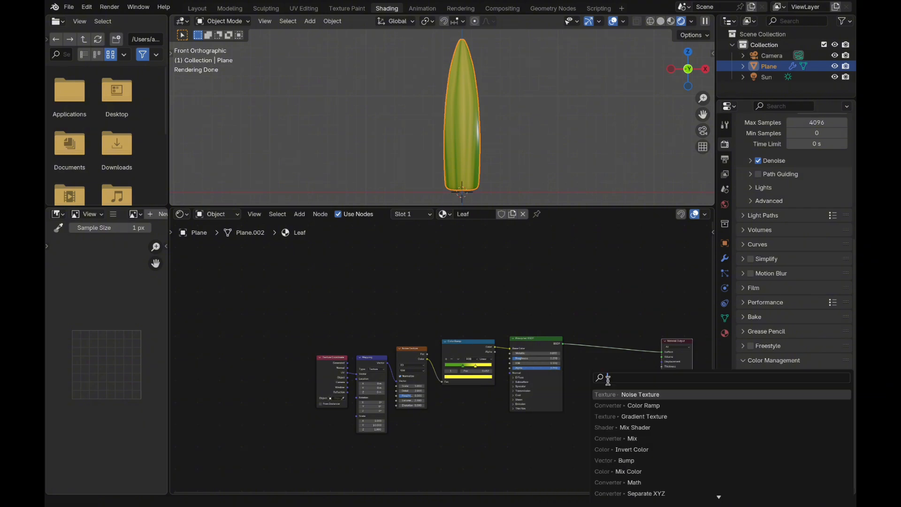
pyautogui.press('Return')
pyautogui.click(609, 334)
pyautogui.scroll(4, 608, 334)
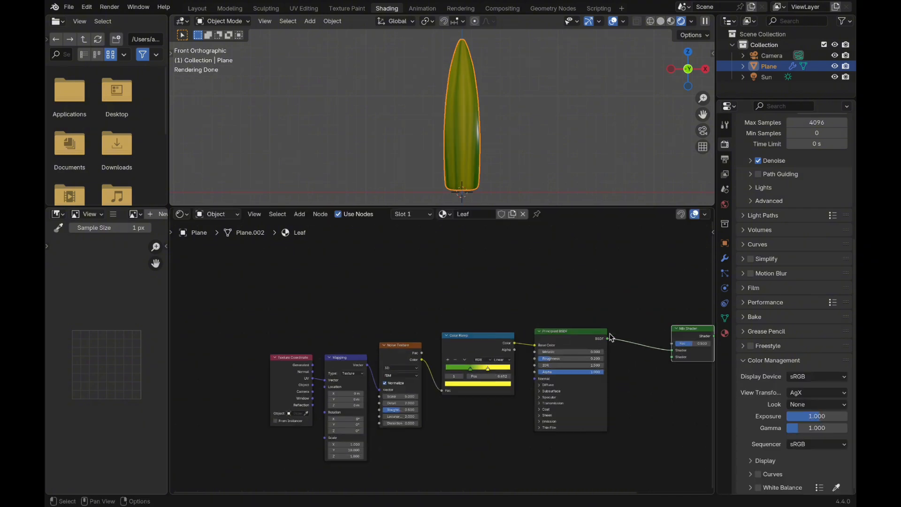
# Step: Duplicate the Noise Texture, Color Ramp and Principled BSDF above the originals and connect the copy to the Mix Shader's second input
pyautogui.scroll(-3, 609, 334)
pyautogui.moveTo(396, 321); pyautogui.dragTo(558, 354)
pyautogui.hotkey('shift', 'd')
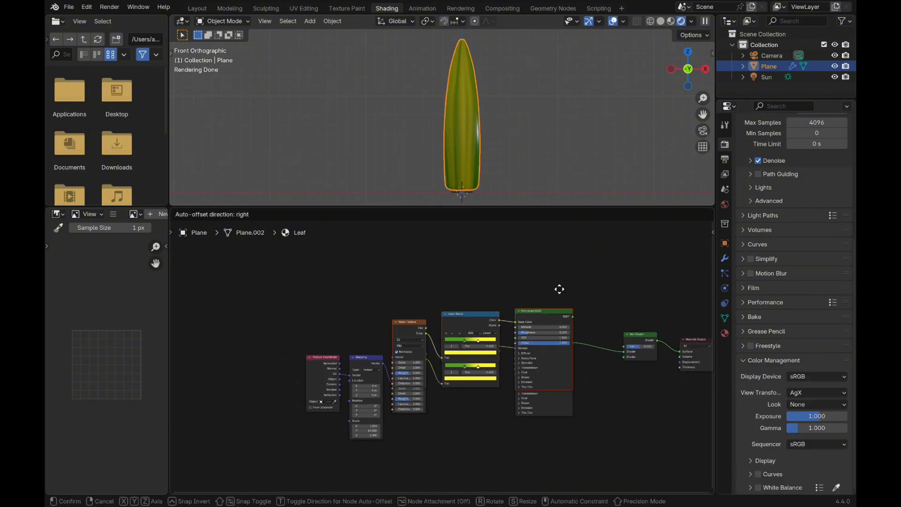
pyautogui.click(625, 298)
pyautogui.moveTo(575, 252); pyautogui.dragTo(625, 357)
pyautogui.scroll(3, 612, 291)
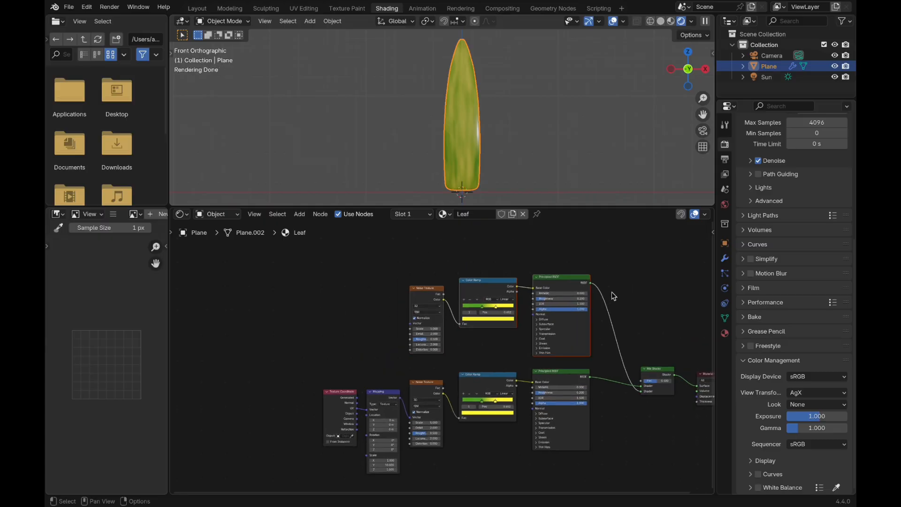
# Step: Recolour the yellow stop of the duplicated Color Ramp to dark green
pyautogui.hscroll(3, 331, 371)
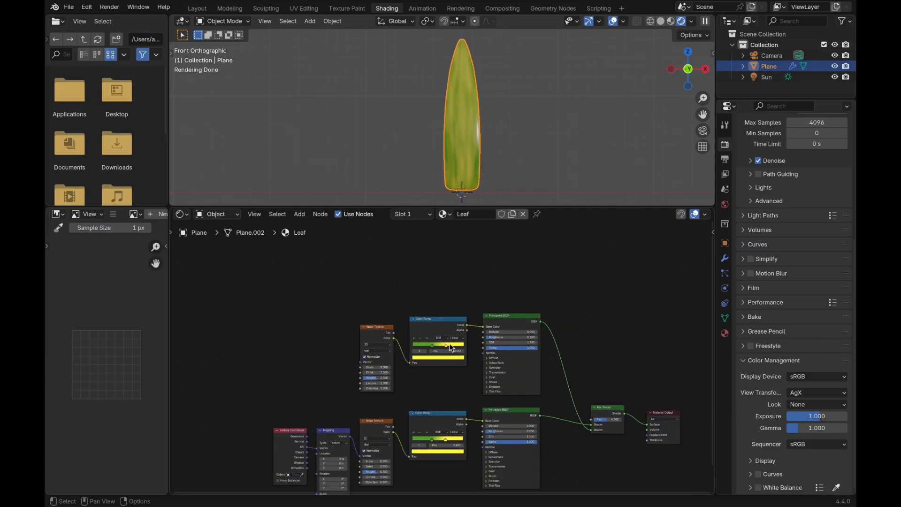
pyautogui.scroll(5, 449, 344)
pyautogui.click(446, 358)
pyautogui.click(399, 234)
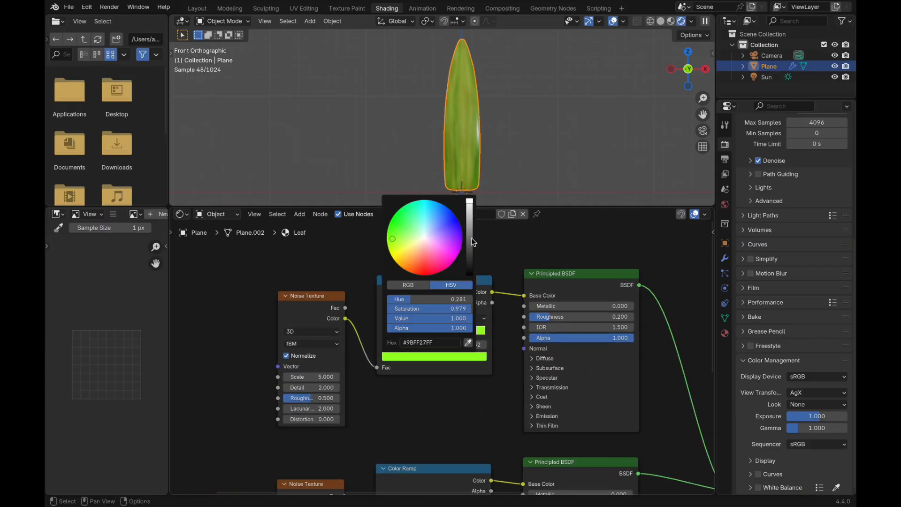
pyautogui.moveTo(472, 240); pyautogui.dragTo(472, 254)
# Step: Add a Color Ramp driving the Mix Shader's Fac and preview its output on the leaf
pyautogui.scroll(-3, 443, 407)
pyautogui.scroll(-2, 526, 366)
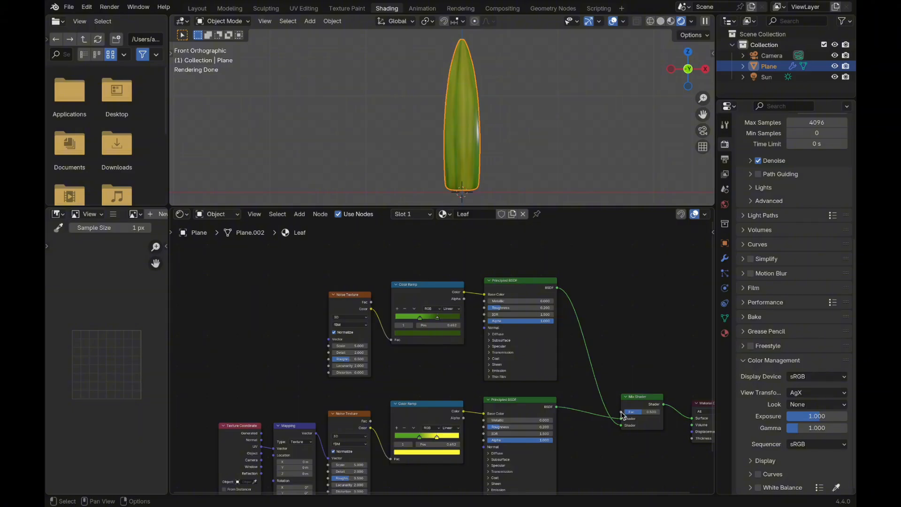
pyautogui.moveTo(620, 412); pyautogui.dragTo(557, 242)
pyautogui.write('ramp')
pyautogui.press('Return')
pyautogui.click(556, 210)
pyautogui.scroll(5, 605, 285)
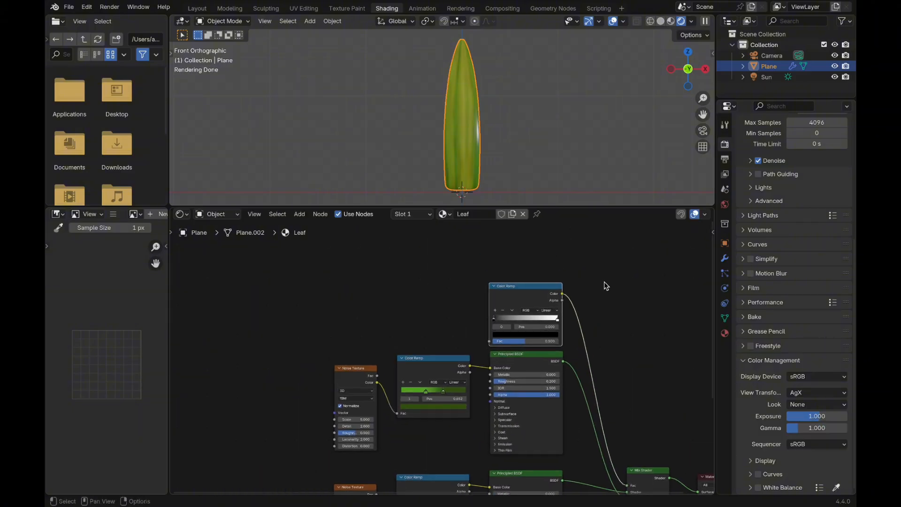
pyautogui.scroll(2, 434, 342)
# Step: Add a Gradient Texture node and connect its Color output to the mix factor's Color Ramp
pyautogui.hotkey('shift', 'a')
pyautogui.write('gra')
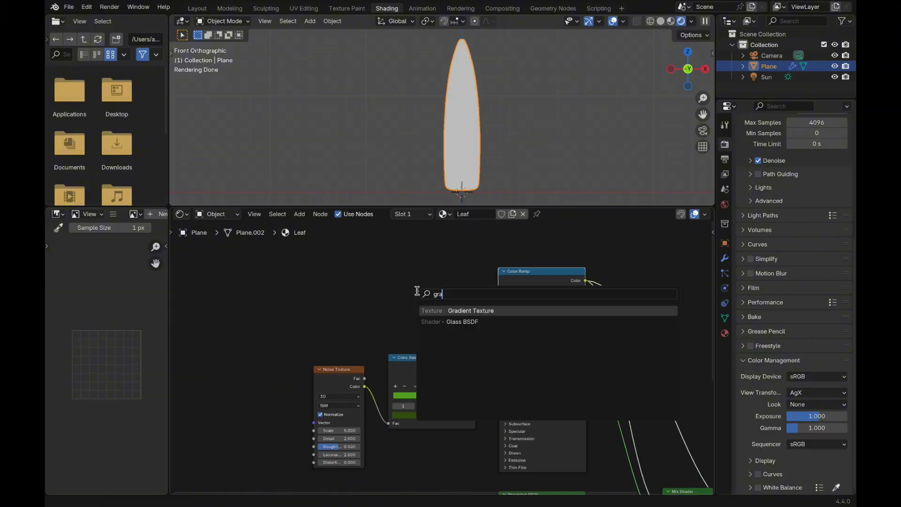
pyautogui.press('Return')
pyautogui.click(417, 290)
pyautogui.moveTo(468, 304); pyautogui.dragTo(499, 337)
# Step: Connect the Mapping node's Vector output to the Gradient Texture and the duplicated Noise Texture
pyautogui.moveTo(412, 308); pyautogui.dragTo(484, 289, button='middle')
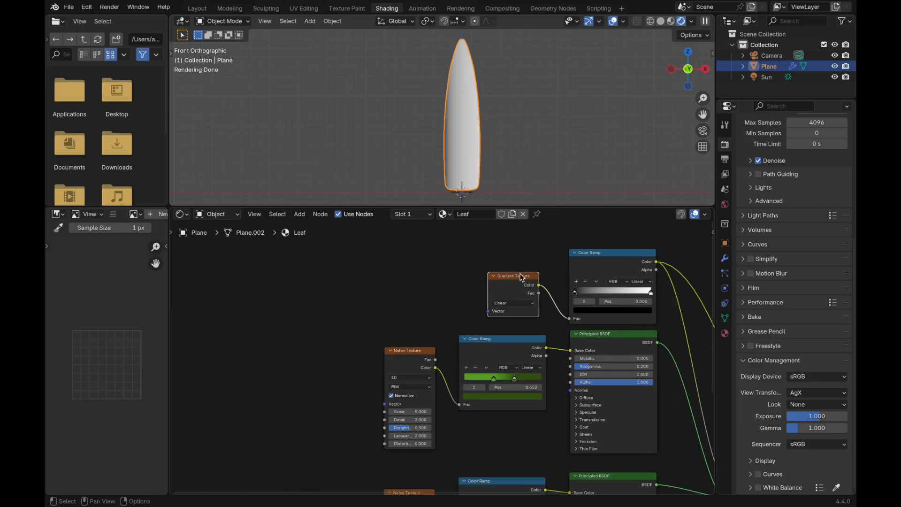
pyautogui.moveTo(417, 339); pyautogui.dragTo(469, 294, button='middle')
pyautogui.scroll(-1, 457, 354)
pyautogui.moveTo(444, 368); pyautogui.dragTo(449, 341, button='middle')
pyautogui.moveTo(429, 432); pyautogui.dragTo(536, 280)
pyautogui.moveTo(626, 240); pyautogui.dragTo(537, 282, button='middle')
pyautogui.scroll(4, 537, 282)
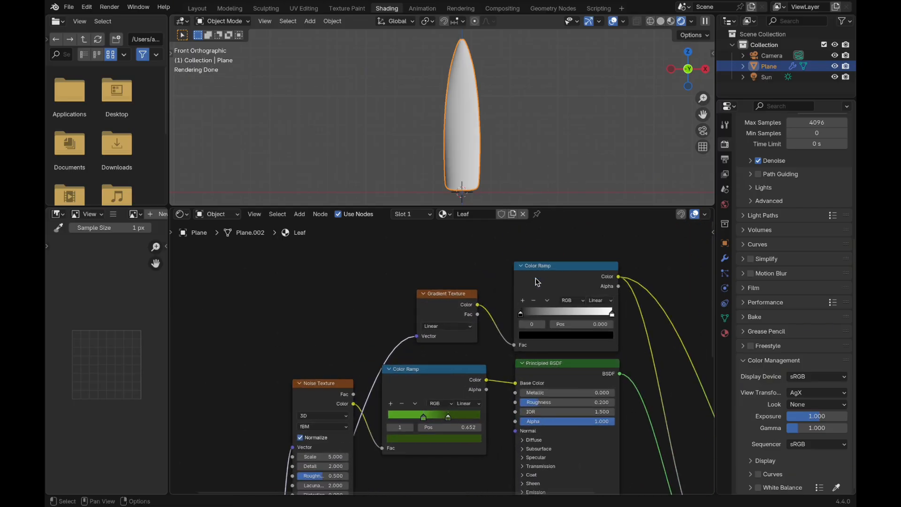
# Step: Arrange four stops on the gradient's Color Ramp, white inside and black outside, forming a white band along the leaf's centre
pyautogui.moveTo(614, 317); pyautogui.dragTo(530, 319)
pyautogui.moveTo(528, 317); pyautogui.dragTo(603, 314)
pyautogui.click(515, 304)
pyautogui.click(575, 339)
pyautogui.moveTo(591, 216); pyautogui.dragTo(591, 194)
pyautogui.click(604, 316)
pyautogui.click(593, 338)
pyautogui.moveTo(592, 235); pyautogui.dragTo(591, 264)
pyautogui.moveTo(607, 318); pyautogui.dragTo(568, 319)
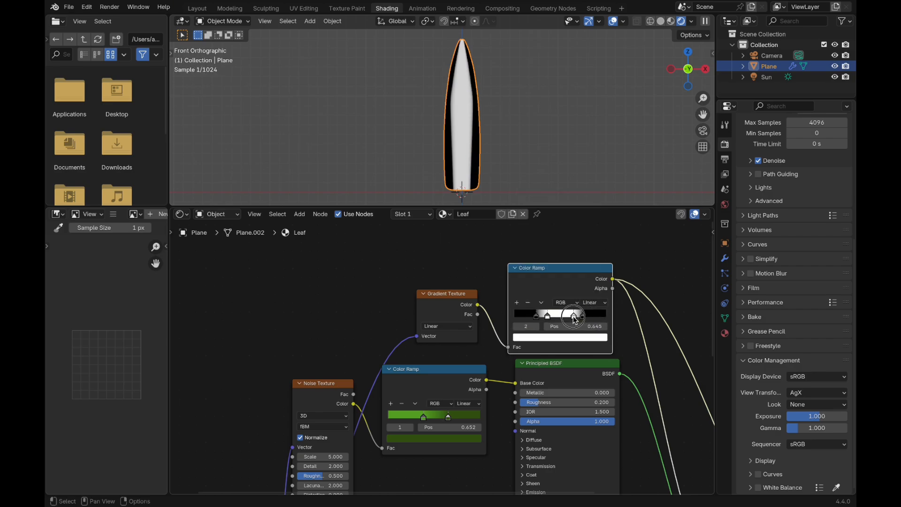
# Step: Preview the full material and swap the Mix Shader's inputs, feeding the green Principled BSDF first and the yellow one second
pyautogui.scroll(-3, 573, 312)
pyautogui.keyDown('ctrl'); pyautogui.keyDown('shift'); pyautogui.click(595, 377); pyautogui.keyUp('shift'); pyautogui.keyUp('ctrl')
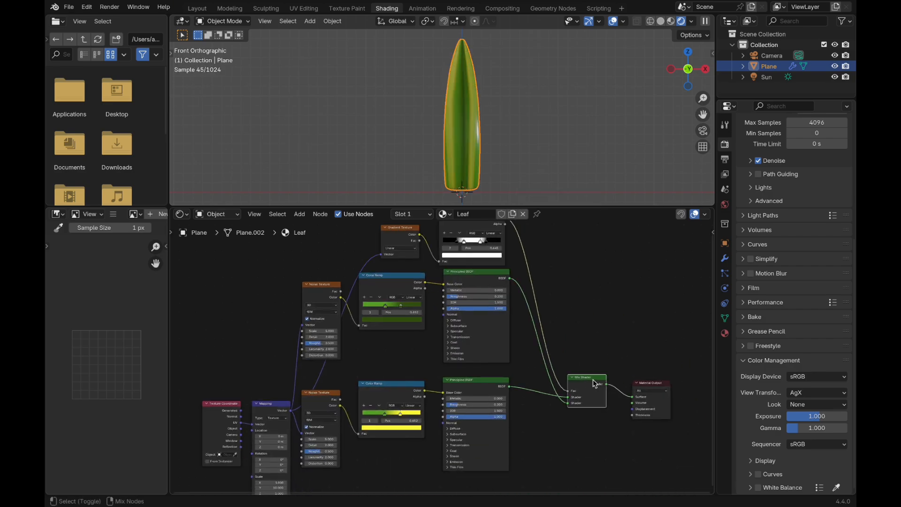
pyautogui.hscroll(-3, 539, 341)
pyautogui.scroll(3, 537, 338)
pyautogui.scroll(-3, 537, 337)
pyautogui.moveTo(628, 398); pyautogui.dragTo(556, 402)
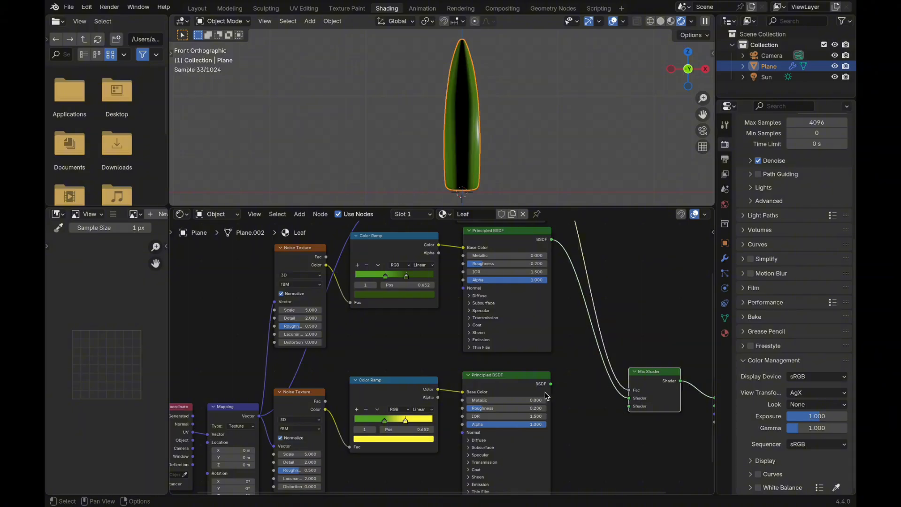
pyautogui.moveTo(630, 407); pyautogui.dragTo(630, 407)
pyautogui.scroll(-4, 589, 438)
pyautogui.hscroll(-3, 590, 438)
# Step: Adjust the green ramp's first stop and widen the gradient ramp's white band, with its first white stop at 0.289
pyautogui.click(505, 329)
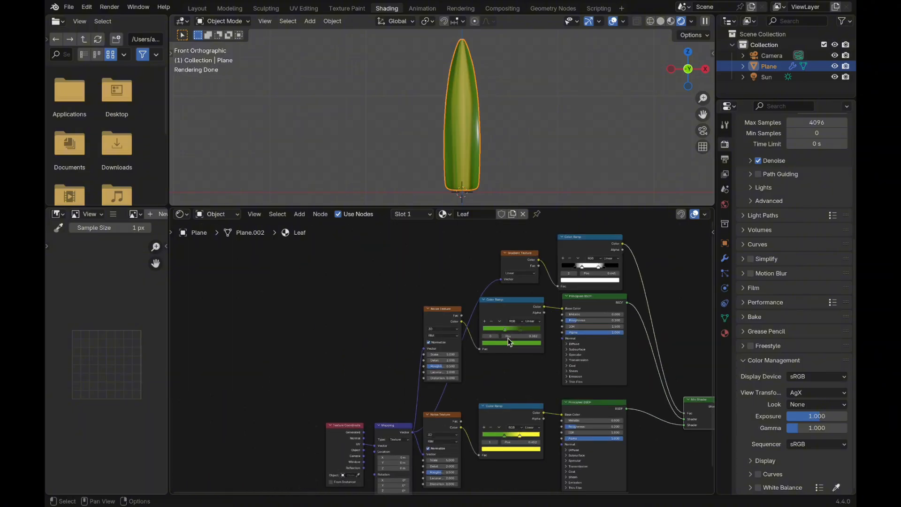
pyautogui.click(509, 343)
pyautogui.moveTo(531, 286); pyautogui.dragTo(561, 304)
pyautogui.scroll(4, 651, 283)
pyautogui.moveTo(561, 302); pyautogui.dragTo(562, 303)
pyautogui.moveTo(508, 301); pyautogui.dragTo(549, 301)
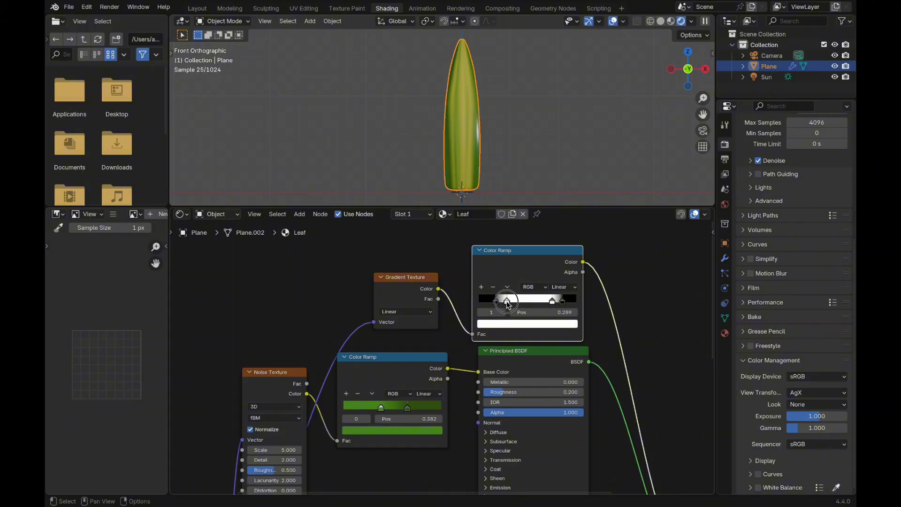
# Step: Set the Scale of the yellow branch's Noise Texture to 10
pyautogui.scroll(-2, 575, 348)
pyautogui.moveTo(575, 348); pyautogui.dragTo(420, 433, button='middle')
pyautogui.write('10')
pyautogui.press('Return')
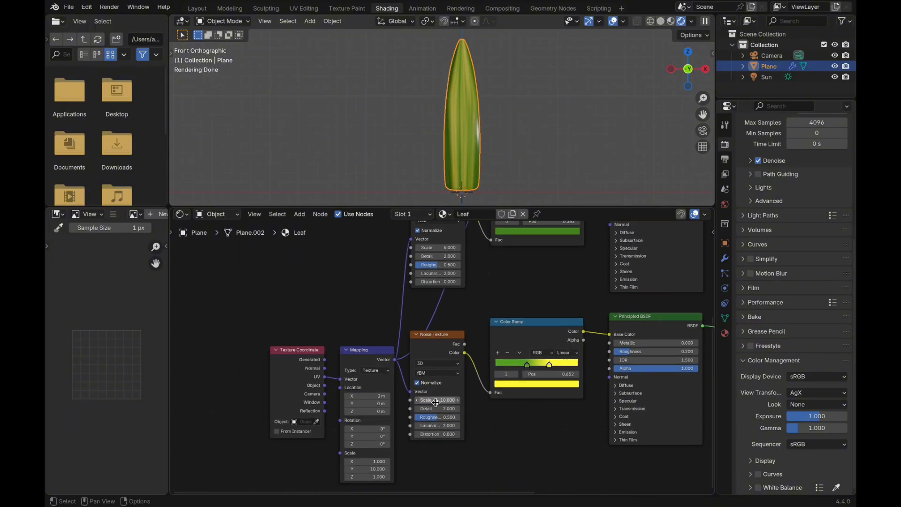
pyautogui.scroll(3, 707, 303)
pyautogui.scroll(-3, 657, 319)
# Step: Recolour the green stop of the yellow branch's Color Ramp to a golden brown
pyautogui.click(497, 368)
pyautogui.click(501, 389)
pyautogui.moveTo(490, 294); pyautogui.dragTo(485, 294)
pyautogui.moveTo(535, 281)
pyautogui.mouseDown()
pyautogui.moveTo(535, 262)
pyautogui.moveTo(535, 283)
pyautogui.moveTo(535, 274)
pyautogui.mouseUp()
pyautogui.click(493, 278)
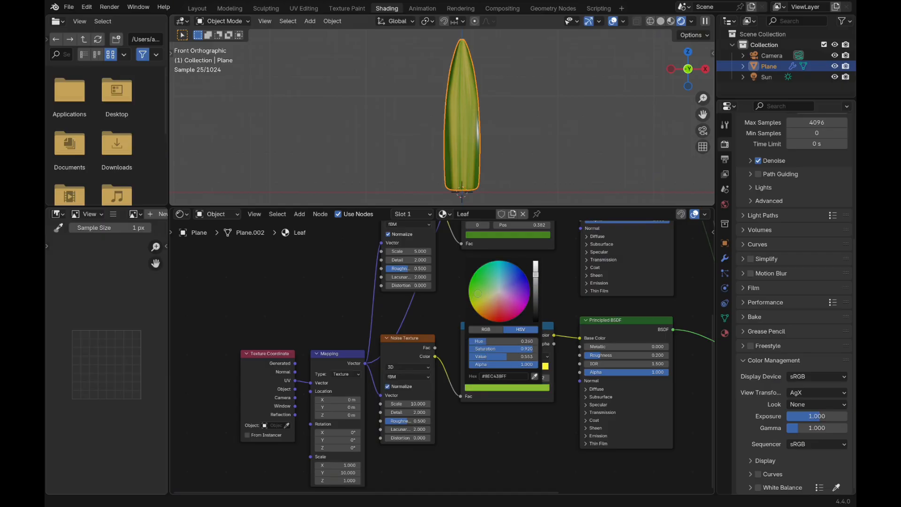
pyautogui.moveTo(477, 293); pyautogui.dragTo(482, 304)
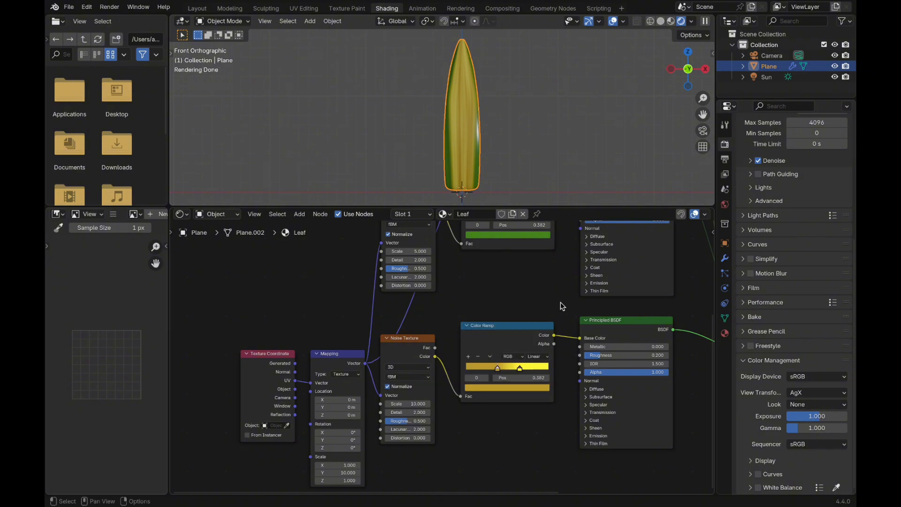
pyautogui.scroll(-5, 549, 329)
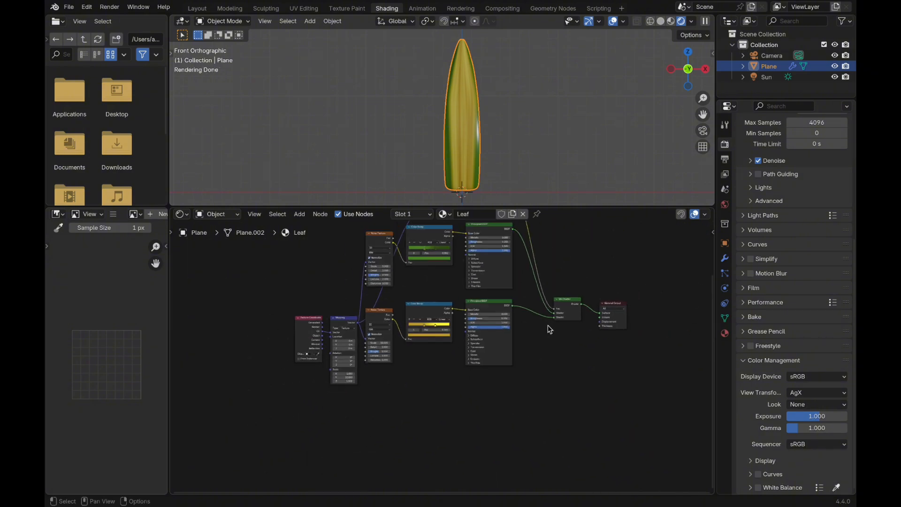
# Step: Recolour the centre band's Color Ramp with a light mint green stop and a blue stop of #3090C4
pyautogui.scroll(5, 548, 325)
pyautogui.click(584, 377)
pyautogui.moveTo(569, 272); pyautogui.dragTo(572, 261)
pyautogui.click(564, 359)
pyautogui.click(566, 377)
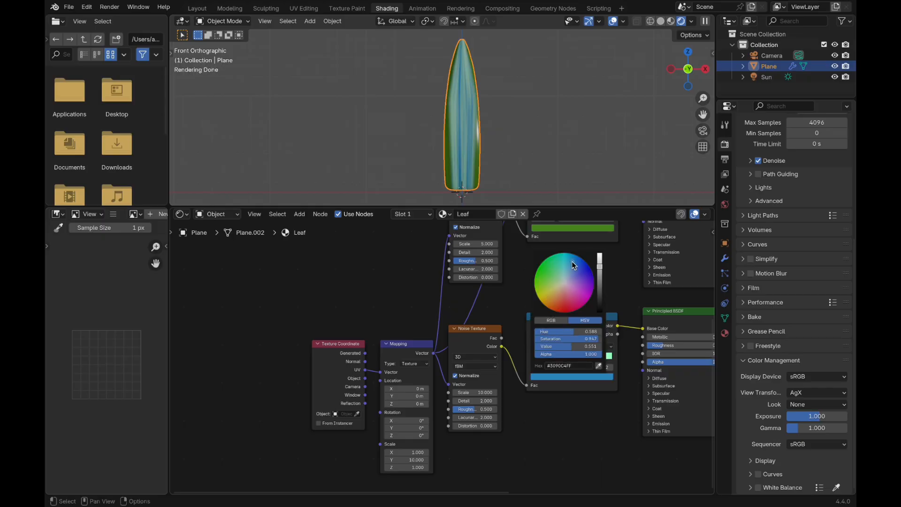
# Step: Move the blue branch down and insert a second Mix Shader between its Principled BSDF and the main Mix Shader
pyautogui.scroll(-5, 542, 437)
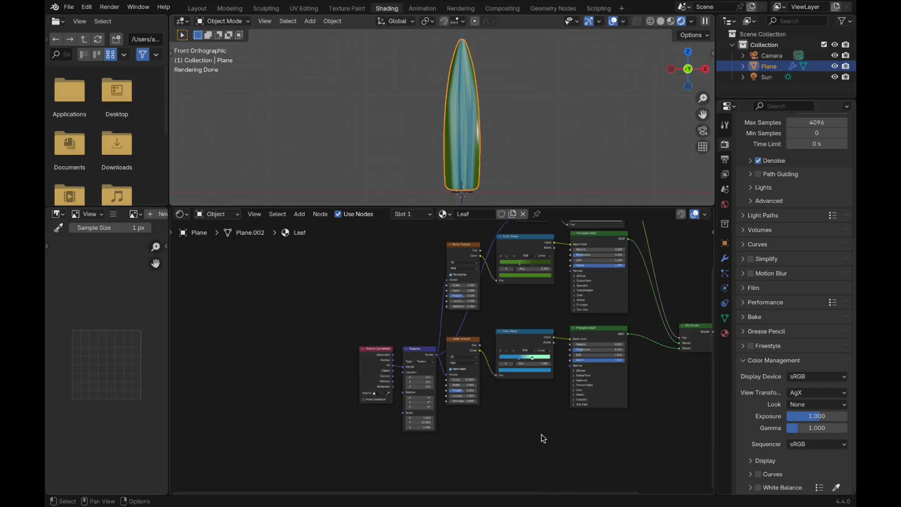
pyautogui.moveTo(260, 390); pyautogui.dragTo(512, 282)
pyautogui.moveTo(483, 274); pyautogui.dragTo(418, 333)
pyautogui.click(509, 375)
pyautogui.hotkey('shift', 'a')
pyautogui.click(509, 376)
pyautogui.write('mix')
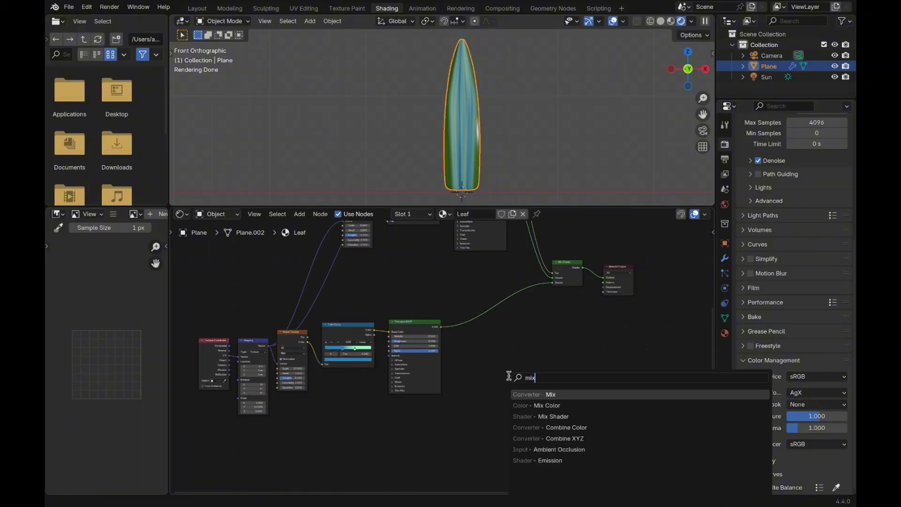
pyautogui.press('Down')
pyautogui.press('Down')
pyautogui.press('Return')
pyautogui.click(483, 299)
# Step: Space out the node tree by separating the Texture Coordinate and Mapping nodes from the blue noise, ramp and Principled BSDF nodes
pyautogui.hscroll(-3, 502, 391)
pyautogui.moveTo(240, 299); pyautogui.dragTo(320, 374)
pyautogui.hscroll(-3, 324, 375)
pyautogui.moveTo(399, 386); pyautogui.dragTo(297, 341)
pyautogui.hscroll(3, 335, 281)
pyautogui.moveTo(334, 276); pyautogui.dragTo(487, 379)
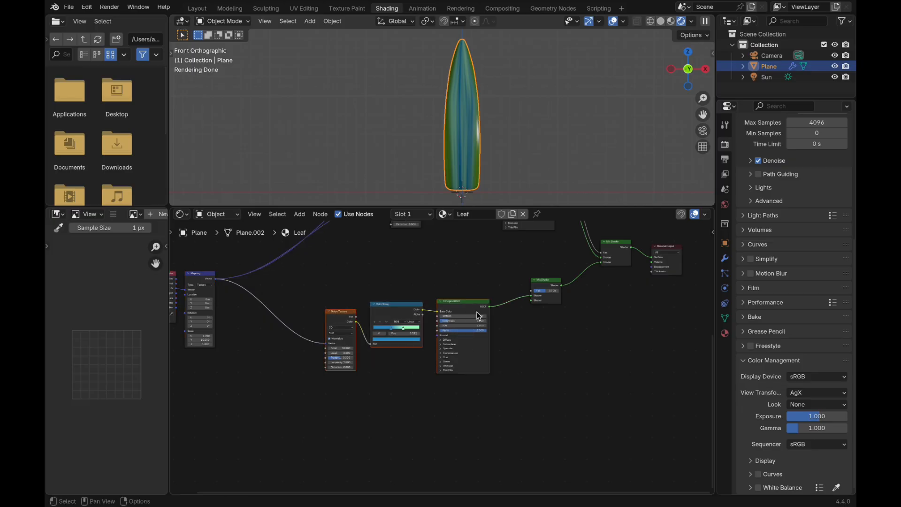
pyautogui.press('g')
pyautogui.click(485, 357)
pyautogui.scroll(3, 485, 357)
pyautogui.press('g')
pyautogui.click(494, 197)
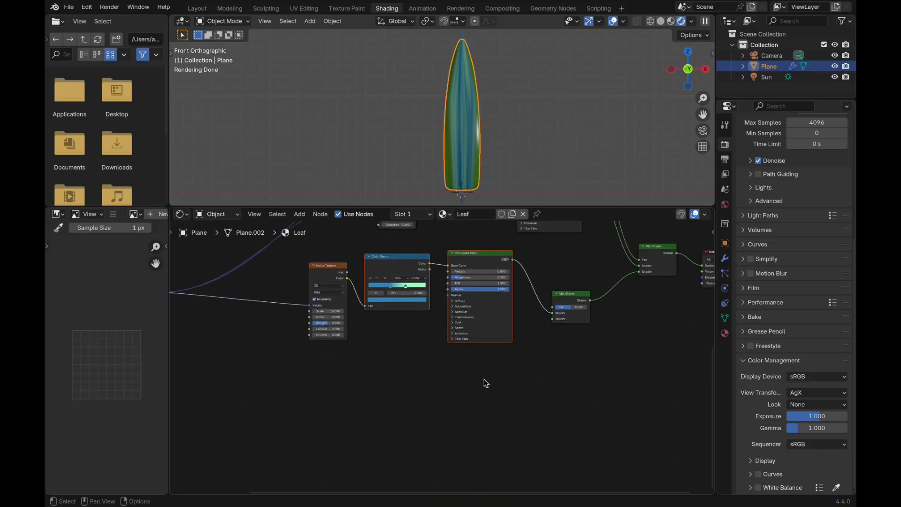
# Step: Duplicate the blue branch's Noise Texture and Color Ramp below it and add an Emission shader beside the copies
pyautogui.hotkey('shift', 'd')
pyautogui.click(432, 452)
pyautogui.hotkey('shift', 'a')
pyautogui.write('emi')
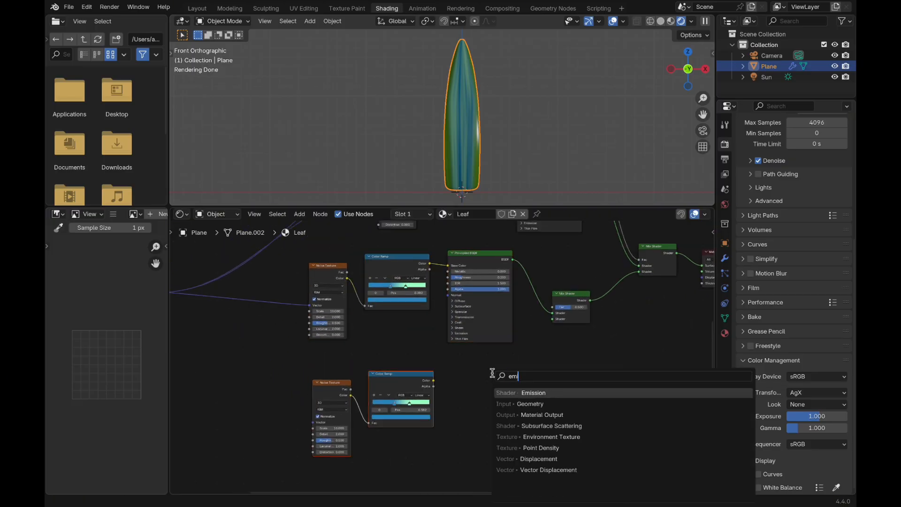
pyautogui.press('Return')
pyautogui.click(491, 375)
# Step: Feed the duplicated Color Ramp through the Emission shader into the new Mix Shader's second Shader input and preview the emission
pyautogui.scroll(2, 491, 375)
pyautogui.moveTo(508, 385); pyautogui.dragTo(596, 304)
pyautogui.hscroll(2, 594, 327)
pyautogui.scroll(1, 593, 327)
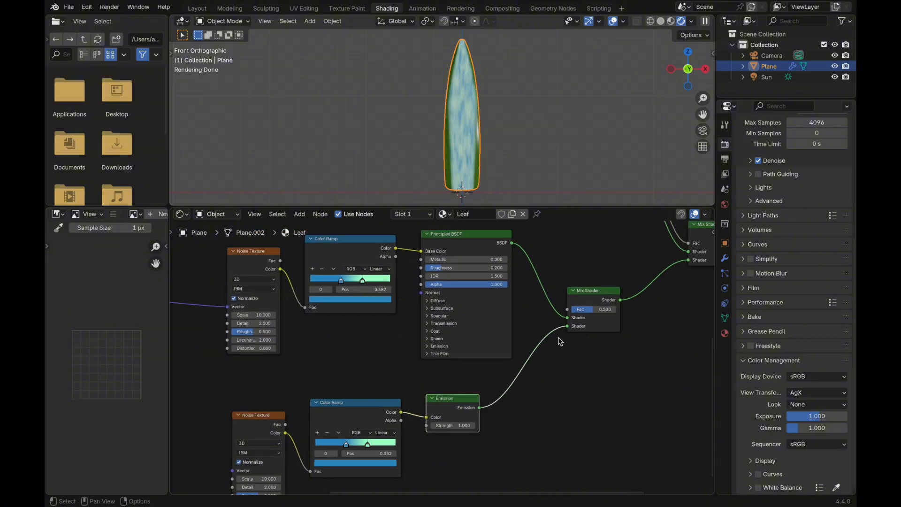
pyautogui.keyDown('ctrl'); pyautogui.keyDown('shift'); pyautogui.click(456, 408); pyautogui.keyUp('shift'); pyautogui.keyUp('ctrl')
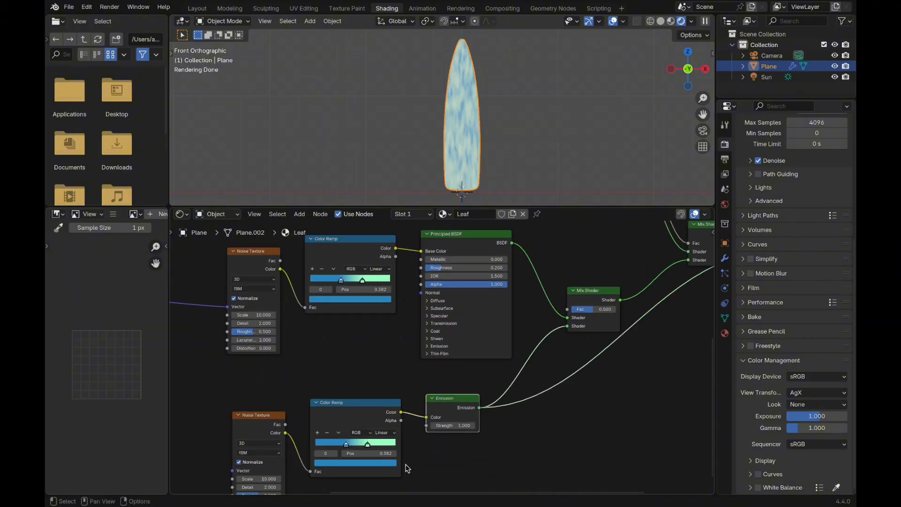
pyautogui.scroll(-3, 406, 468)
pyautogui.hscroll(-2, 407, 468)
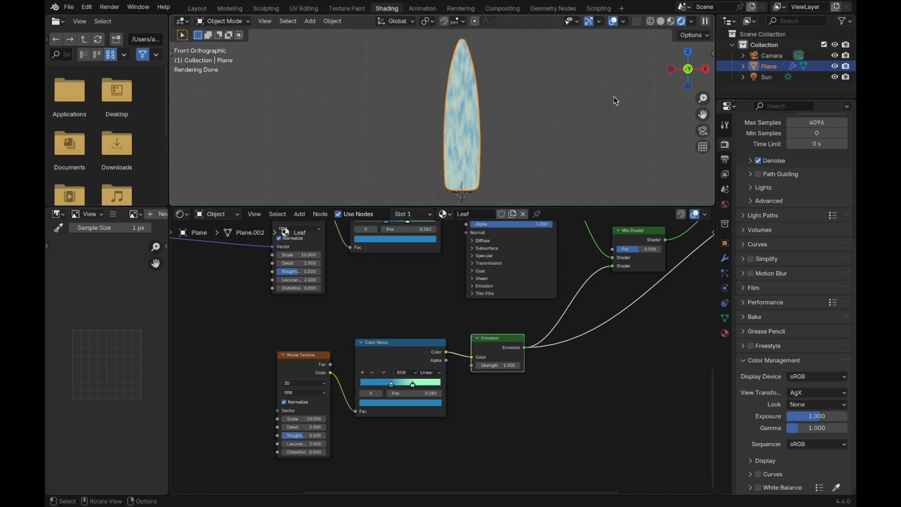
# Step: Examine the deselected leaf in perspective, comparing Material Preview with Rendered shading and checking the render settings
pyautogui.moveTo(584, 113); pyautogui.dragTo(608, 78, button='middle')
pyautogui.hotkey('shift', 'a')
pyautogui.click(622, 57)
pyautogui.click(670, 22)
pyautogui.scroll(5, 589, 116)
pyautogui.click(681, 21)
pyautogui.scroll(-3, 591, 141)
pyautogui.scroll(8, 772, 159)
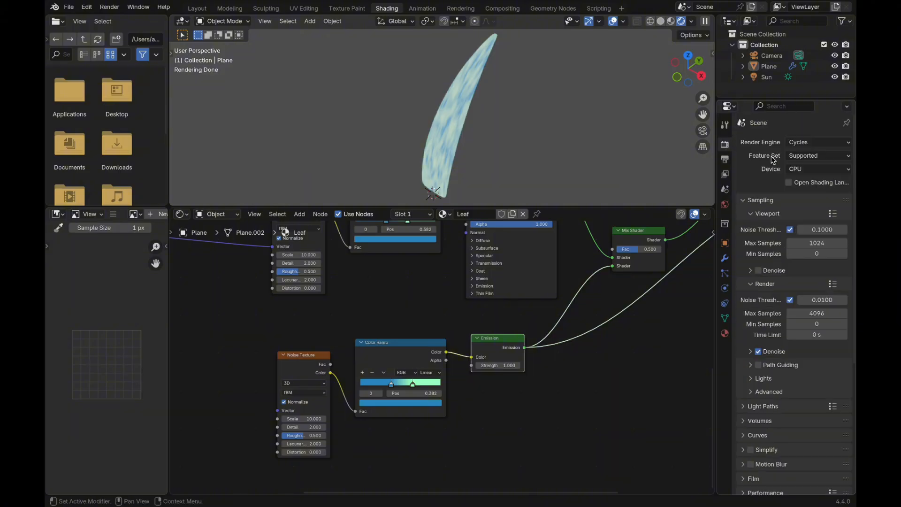
# Step: Set the Emission shader's Strength to 10
pyautogui.write('10')
pyautogui.press('Return')
pyautogui.scroll(2, 500, 366)
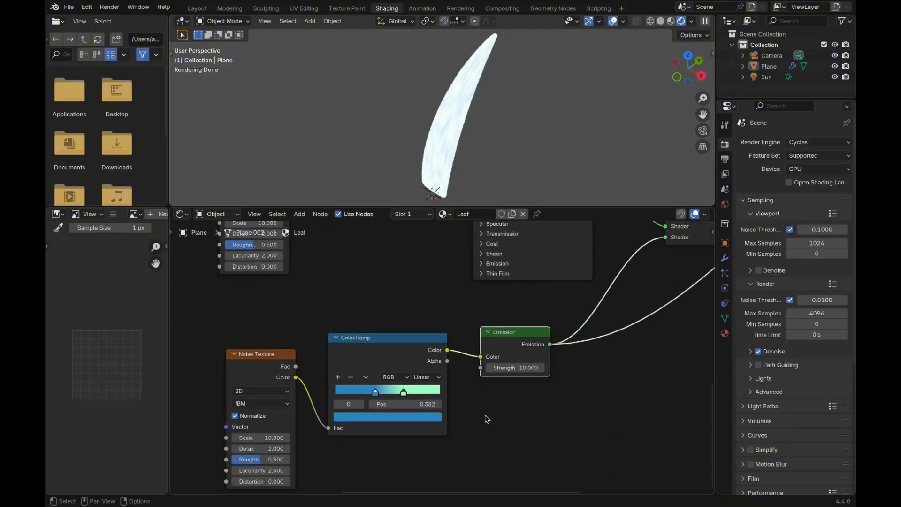
pyautogui.scroll(2, 484, 416)
pyautogui.scroll(-2, 435, 375)
pyautogui.moveTo(434, 390); pyautogui.dragTo(476, 392)
pyautogui.scroll(-2, 530, 408)
pyautogui.scroll(-3, 529, 413)
# Step: Move the blue branch down and add a Color Ramp driving the Fac of the Mix Shader that blends in the emission
pyautogui.moveTo(343, 254); pyautogui.dragTo(499, 393)
pyautogui.moveTo(505, 259); pyautogui.dragTo(507, 347)
pyautogui.hotkey('shift', 'a')
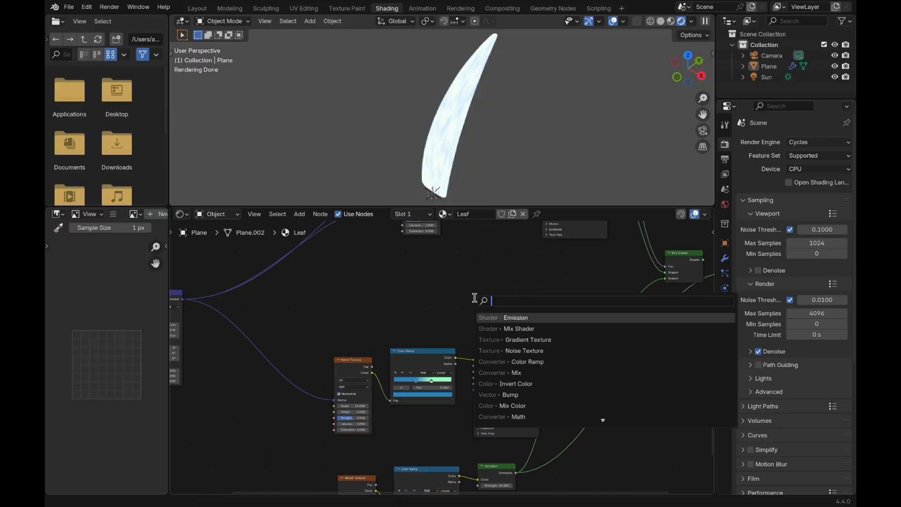
pyautogui.write('col')
pyautogui.press('Return')
pyautogui.click(478, 277)
# Step: Add a Noise Texture and connect its Color output to the new Color Ramp's Fac
pyautogui.hotkey('shift', 'a')
pyautogui.write('noise')
pyautogui.press('Return')
pyautogui.click(424, 277)
pyautogui.moveTo(449, 283); pyautogui.dragTo(476, 331)
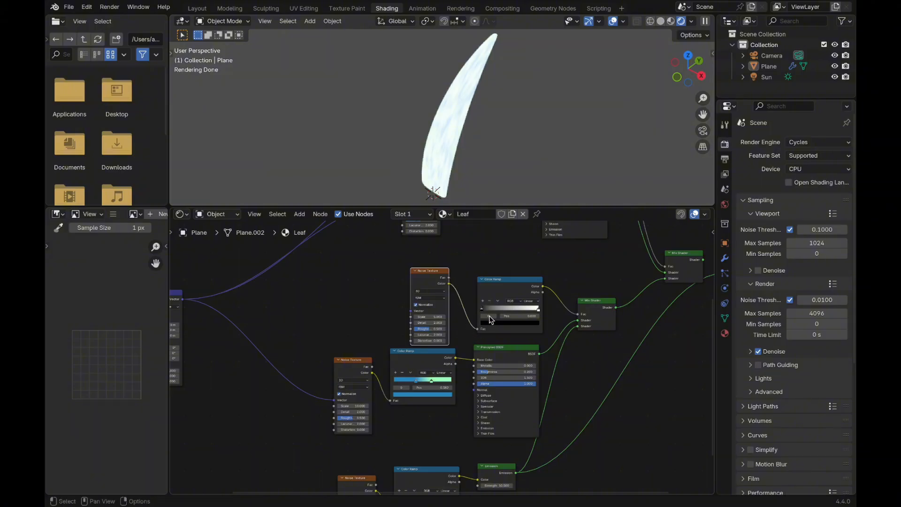
# Step: Preview the emission mask's Color Ramp and move its stops closer together for isolated white spots, the white stop at 0.655
pyautogui.keyDown('ctrl'); pyautogui.keyDown('shift'); pyautogui.click(605, 304); pyautogui.keyUp('shift'); pyautogui.keyUp('ctrl')
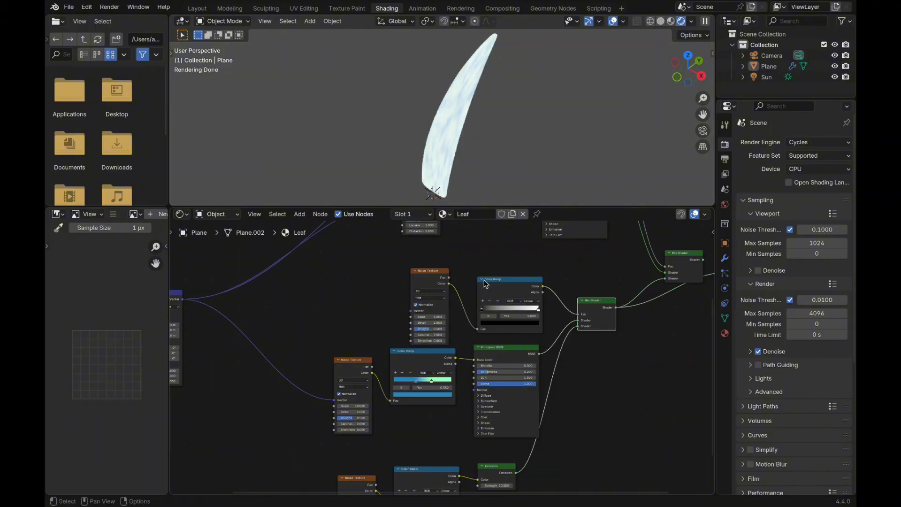
pyautogui.keyDown('ctrl'); pyautogui.keyDown('shift'); pyautogui.click(507, 281); pyautogui.keyUp('shift'); pyautogui.keyUp('ctrl')
pyautogui.moveTo(482, 310); pyautogui.dragTo(526, 309)
pyautogui.scroll(3, 505, 336)
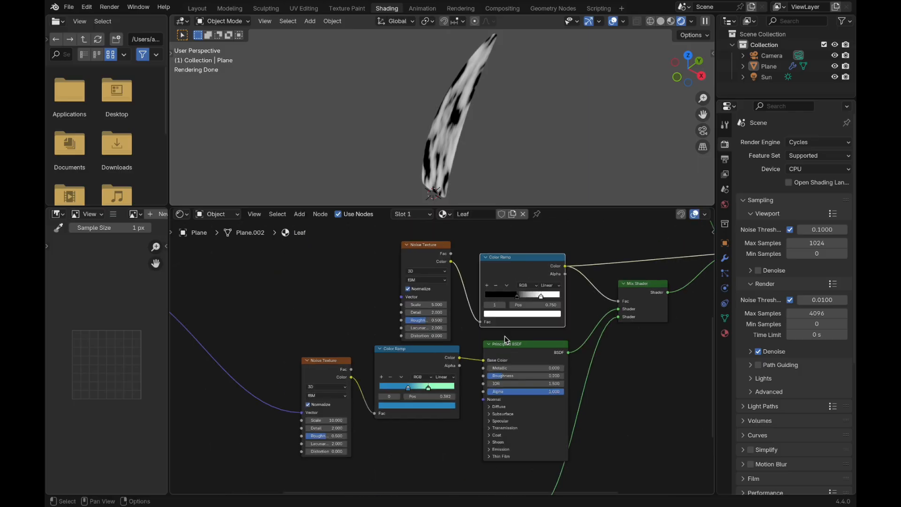
pyautogui.moveTo(475, 345); pyautogui.dragTo(492, 345)
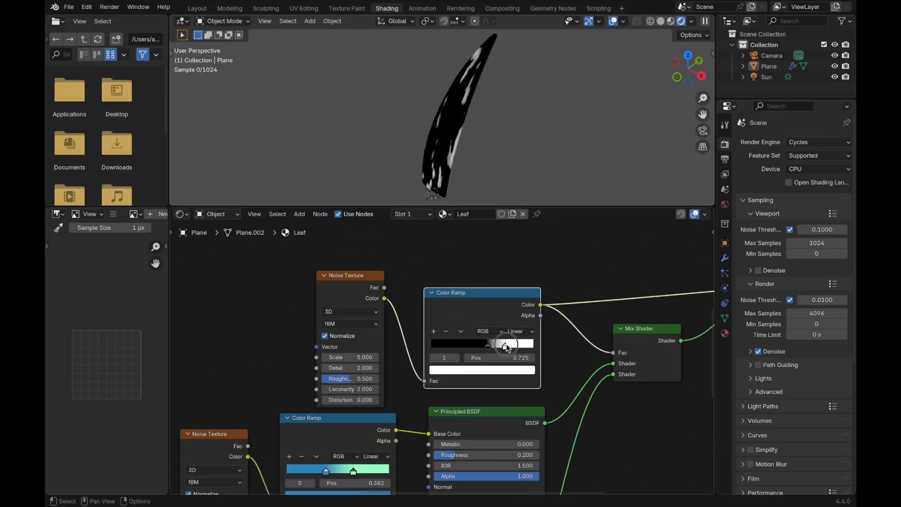
# Step: Set the emission mask's Noise Texture Scale to 10 and preview the main Mix Shader on the leaf
pyautogui.write('10')
pyautogui.press('Return')
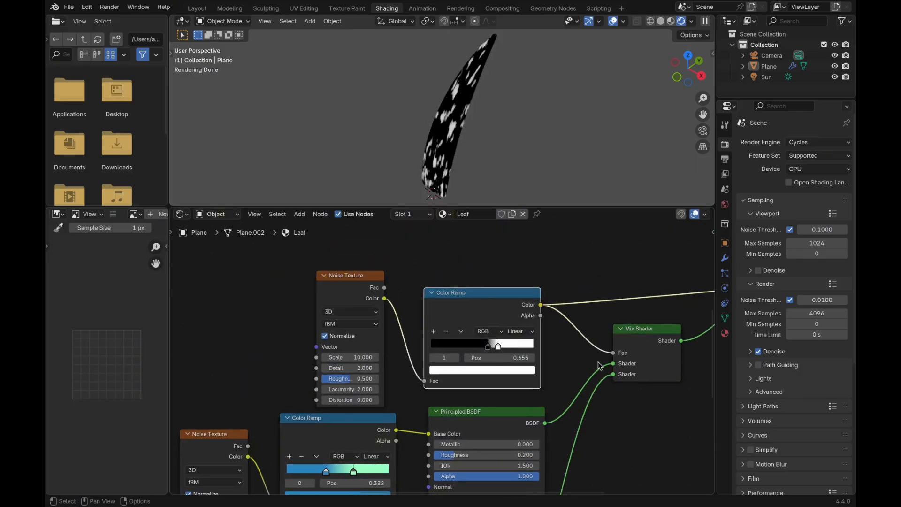
pyautogui.scroll(-3, 578, 360)
pyautogui.keyDown('ctrl'); pyautogui.keyDown('shift'); pyautogui.click(612, 315); pyautogui.keyUp('shift'); pyautogui.keyUp('ctrl')
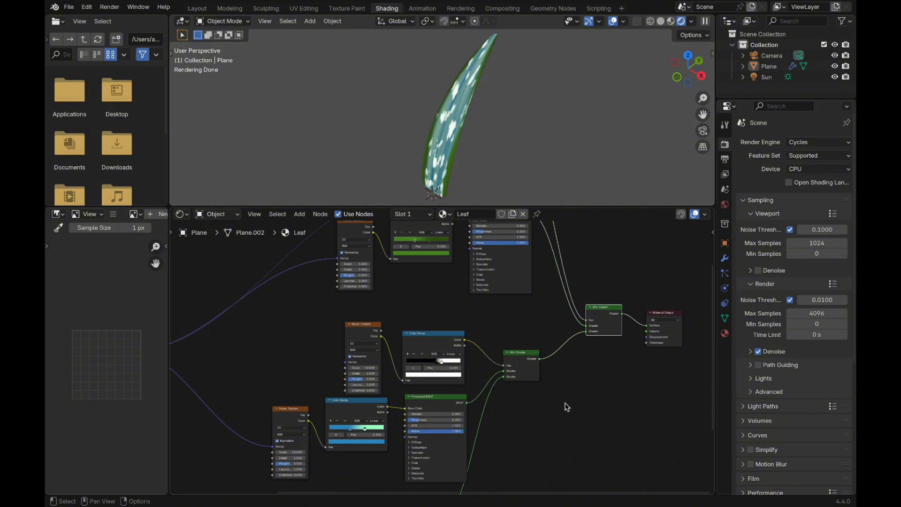
# Step: Sharpen the centre band's edges by moving the outer black stops of the gradient's Color Ramp closer to the white ones
pyautogui.scroll(-2, 564, 402)
pyautogui.scroll(5, 565, 403)
pyautogui.scroll(-5, 564, 403)
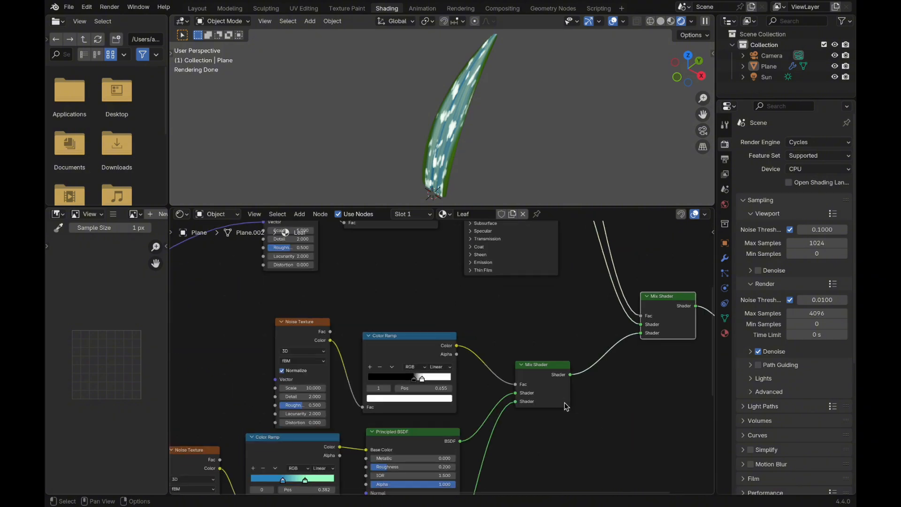
pyautogui.scroll(5, 565, 403)
pyautogui.scroll(1, 565, 403)
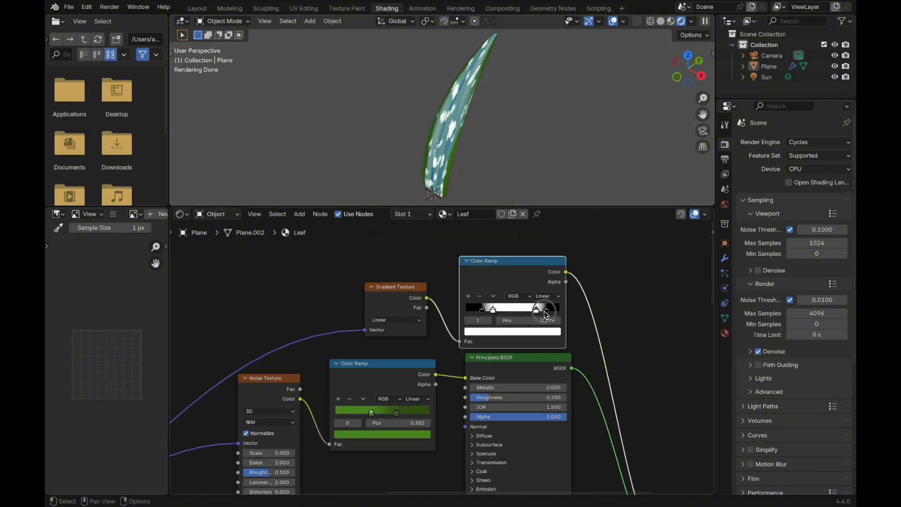
pyautogui.click(545, 311)
pyautogui.moveTo(483, 311); pyautogui.dragTo(489, 311)
pyautogui.hscroll(-5, 474, 161)
pyautogui.scroll(-3, 606, 285)
pyautogui.hscroll(-10, 608, 284)
pyautogui.scroll(-2, 584, 253)
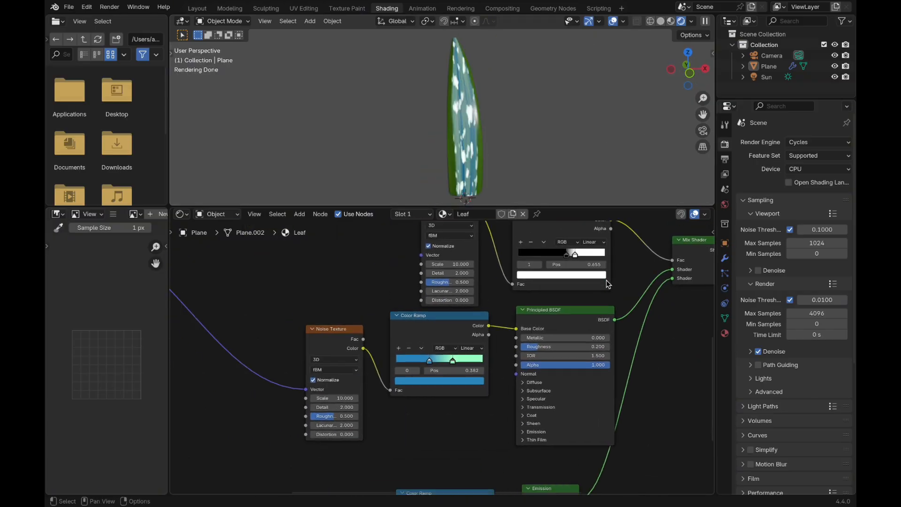
# Step: Connect the Mapping's Vector to the emission mask's Noise Texture, set its Scale to 33.8 and its ramp's black stop to 0.591
pyautogui.moveTo(236, 310); pyautogui.dragTo(547, 331)
pyautogui.moveTo(646, 323)
pyautogui.mouseDown()
pyautogui.moveTo(660, 324)
pyautogui.moveTo(642, 324)
pyautogui.mouseUp()
pyautogui.moveTo(585, 195); pyautogui.dragTo(534, 197, button='middle')
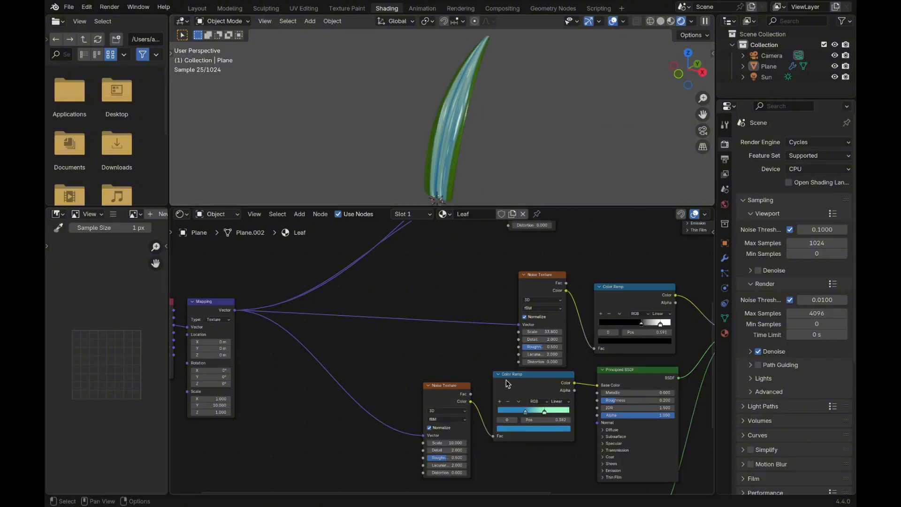
pyautogui.moveTo(560, 330); pyautogui.dragTo(458, 354, button='middle')
pyautogui.hscroll(-5, 459, 353)
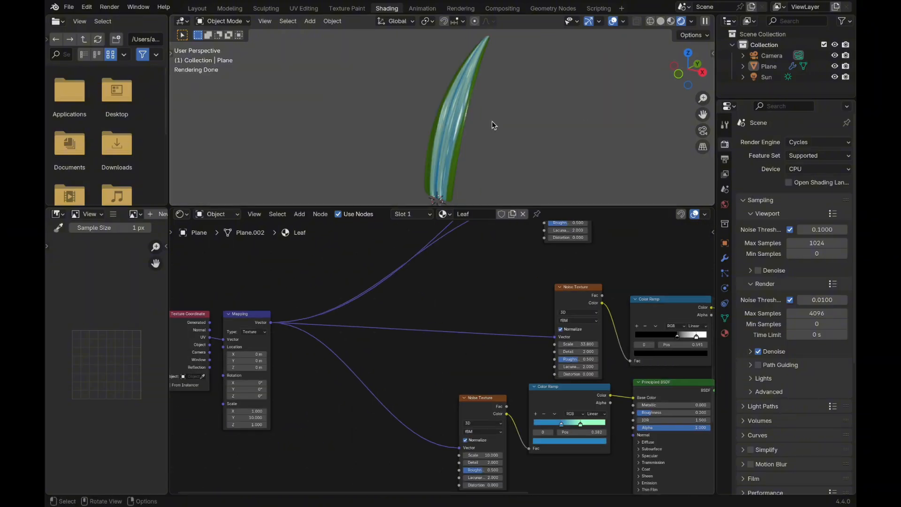
pyautogui.moveTo(665, 330); pyautogui.dragTo(565, 327, button='middle')
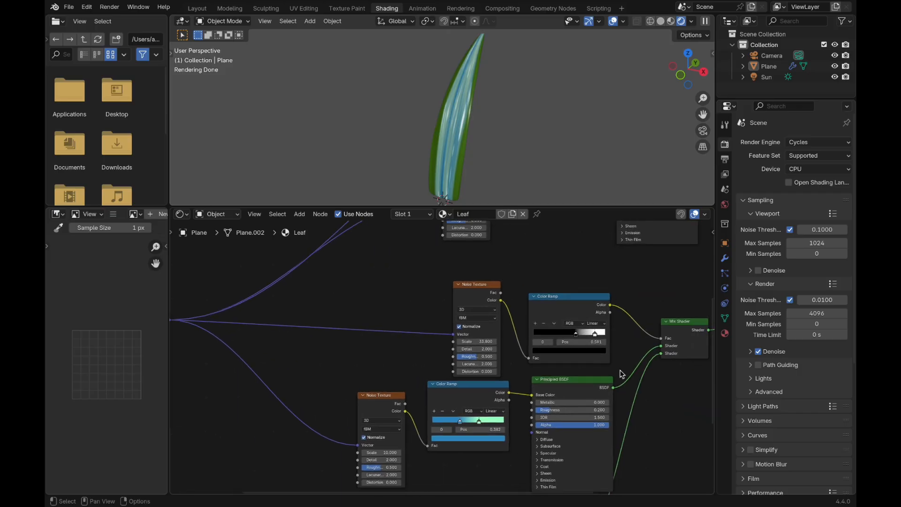
# Step: Recolour the blue branch ramp's mint stop to golden yellow and paste the same colour onto the emission ramp's mint stop
pyautogui.click(467, 441)
pyautogui.moveTo(449, 362); pyautogui.dragTo(439, 370)
pyautogui.scroll(-6, 481, 428)
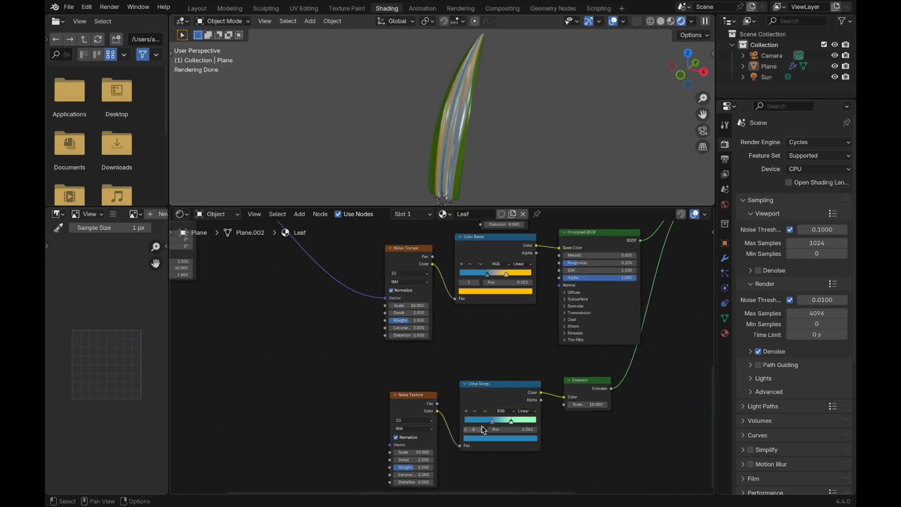
pyautogui.click(510, 443)
pyautogui.hotkey('ctrl', 'v')
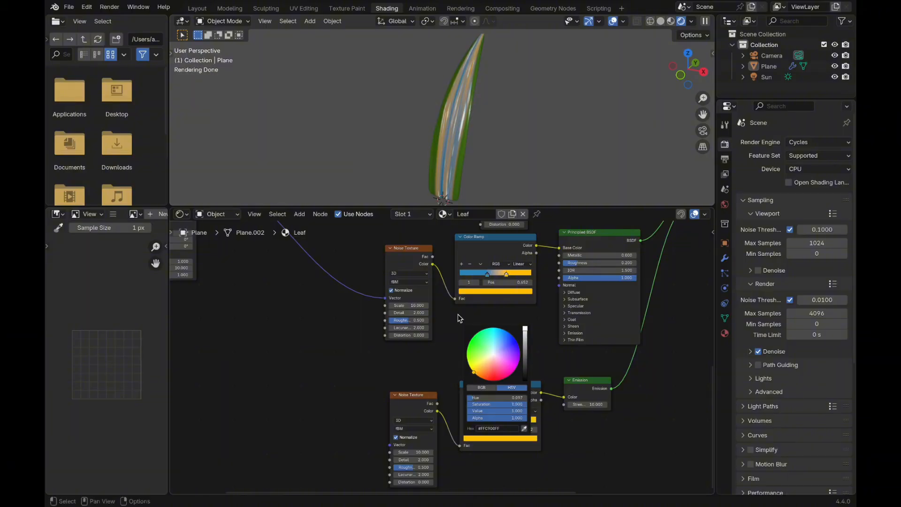
# Step: Recolour the Principled branch's Color Ramp with a bright green first stop and a yellow-green second stop
pyautogui.scroll(3, 457, 319)
pyautogui.click(454, 371)
pyautogui.click(455, 354)
pyautogui.click(459, 370)
pyautogui.click(437, 284)
pyautogui.hscroll(-5, 392, 84)
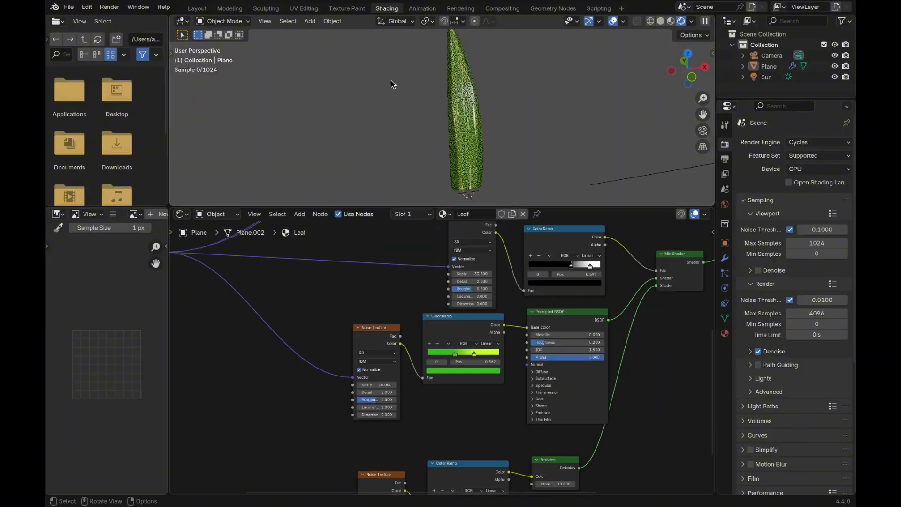
# Step: Recolour the blue stop of the emission branch's Color Ramp with a greener tone
pyautogui.hscroll(-3, 393, 84)
pyautogui.scroll(-4, 438, 397)
pyautogui.click(463, 393)
pyautogui.click(467, 411)
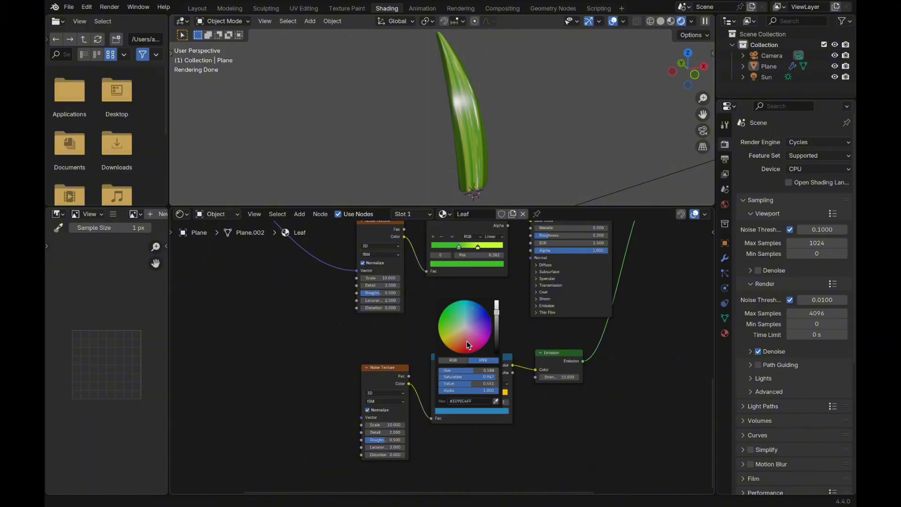
pyautogui.click(458, 307)
pyautogui.scroll(3, 416, 271)
pyautogui.scroll(-3, 416, 277)
pyautogui.click(471, 402)
# Step: Set the Mapping node's Y scale to 5
pyautogui.scroll(3, 477, 300)
pyautogui.hscroll(5, 514, 147)
pyautogui.hscroll(-10, 434, 394)
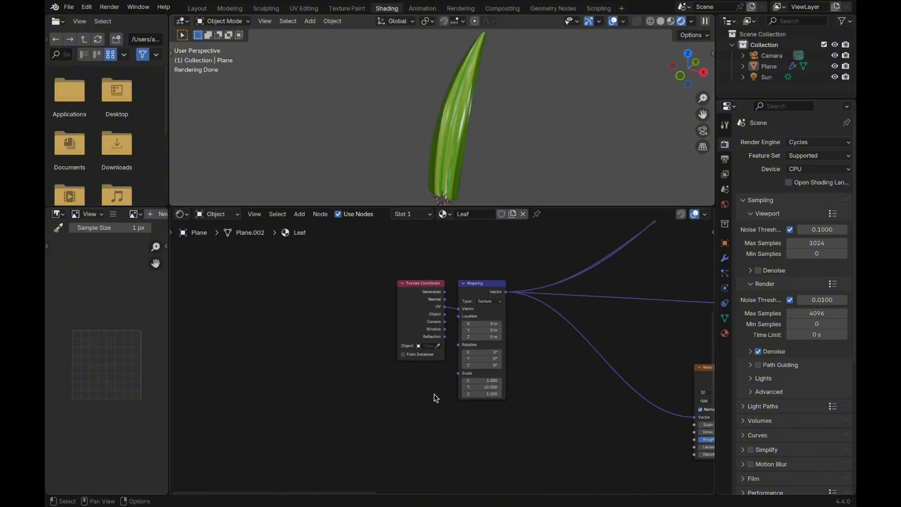
pyautogui.scroll(3, 436, 397)
pyautogui.moveTo(503, 409)
pyautogui.mouseDown()
pyautogui.moveTo(537, 409)
pyautogui.moveTo(491, 409)
pyautogui.moveTo(506, 410)
pyautogui.mouseUp()
pyautogui.scroll(-3, 626, 409)
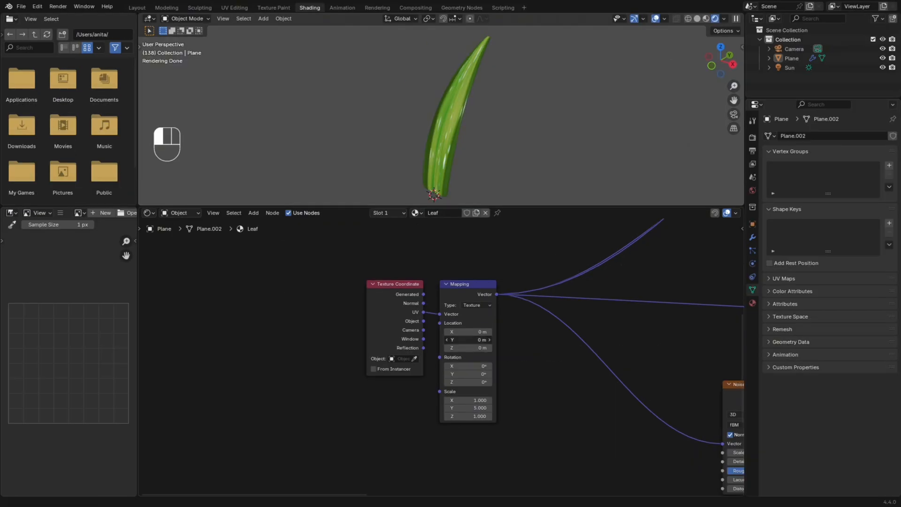
# Step: Drive the Mapping node's Y location with the expression #frame/300 and play the animation to check the moving streaks
pyautogui.moveTo(467, 340); pyautogui.dragTo(449, 340)
pyautogui.doubleClick(461, 339)
pyautogui.write('#frame/300')
pyautogui.press('Return')
pyautogui.press('KP_0')
pyautogui.press('space')
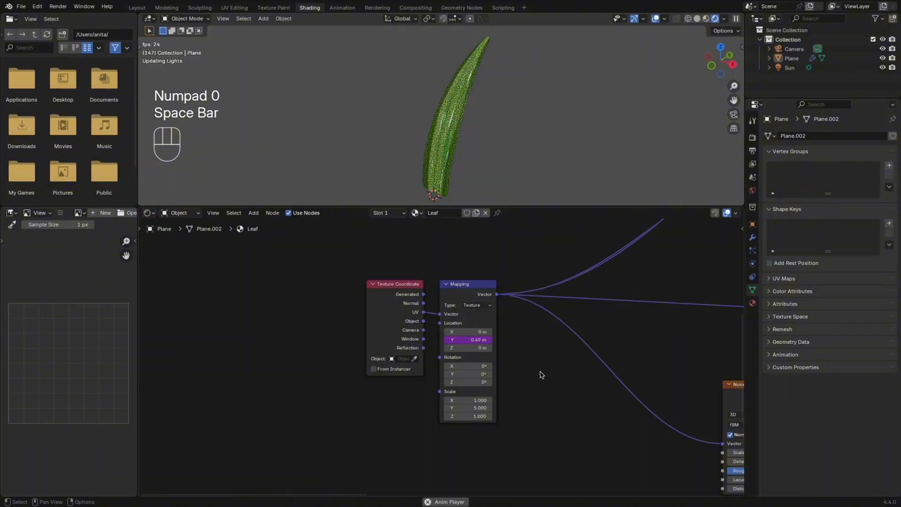
pyautogui.press('space')
# Step: Return to the Layout workspace, add a particle system to the leaf blade and play its emission
pyautogui.click(706, 19)
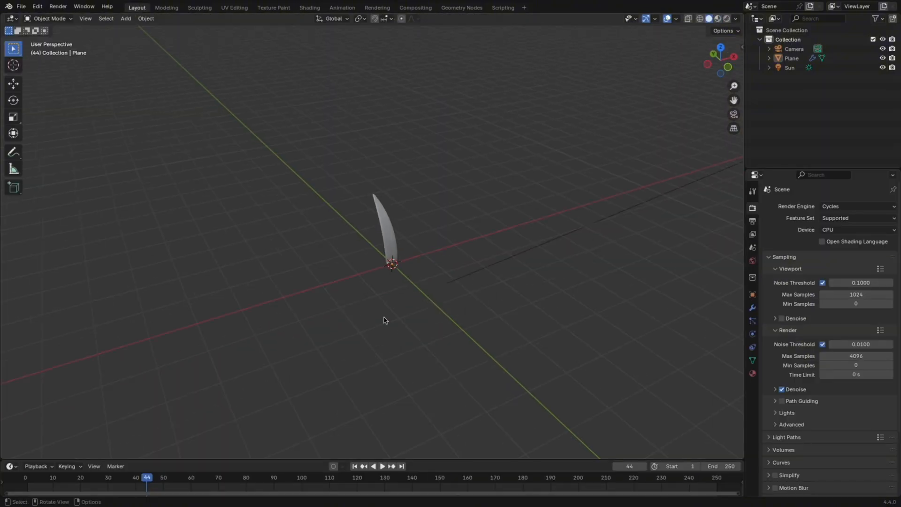
pyautogui.click(752, 322)
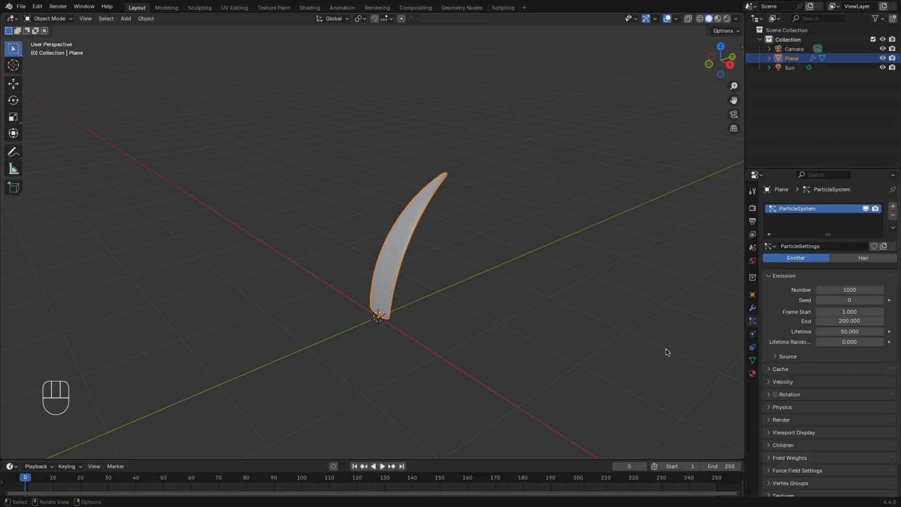
pyautogui.press('space')
# Step: Reverse the direction of the leaf's Simple Deform bend and replay the particle emission from frame 0
pyautogui.click(752, 308)
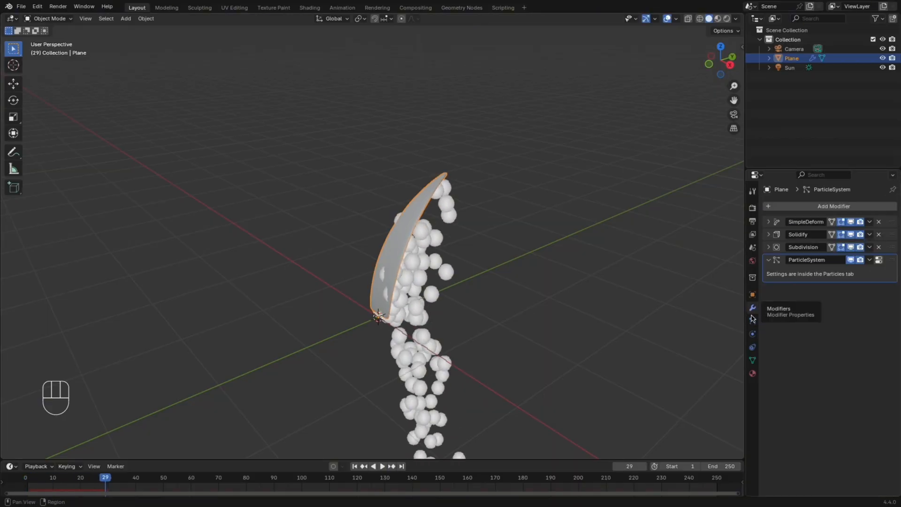
pyautogui.click(768, 223)
pyautogui.press('Return')
pyautogui.moveTo(588, 349); pyautogui.dragTo(516, 340, button='middle')
pyautogui.click(25, 478)
pyautogui.press('space')
pyautogui.press('space')
pyautogui.scroll(-2, 323, 419)
# Step: Weight-paint the upper part of the leaf blade with a weight of 1.000 and return to Object Mode
pyautogui.click(752, 321)
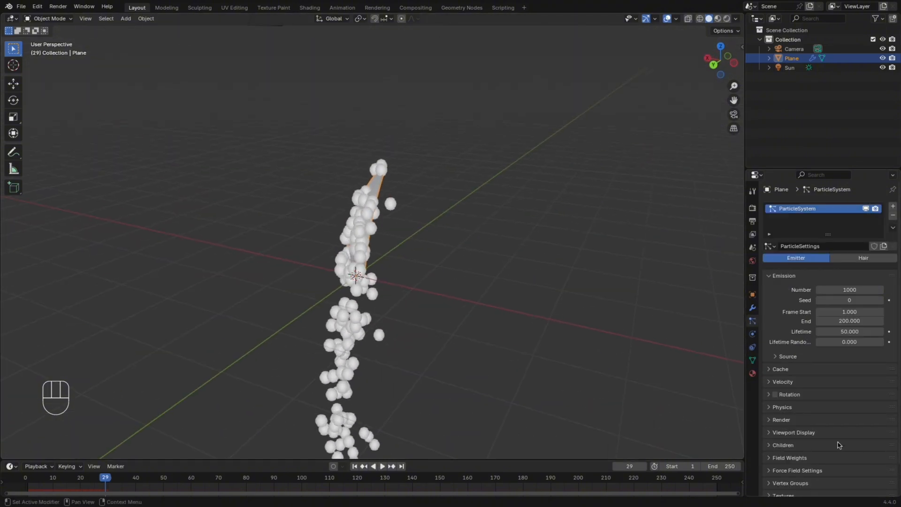
pyautogui.scroll(-1, 845, 421)
pyautogui.click(41, 20)
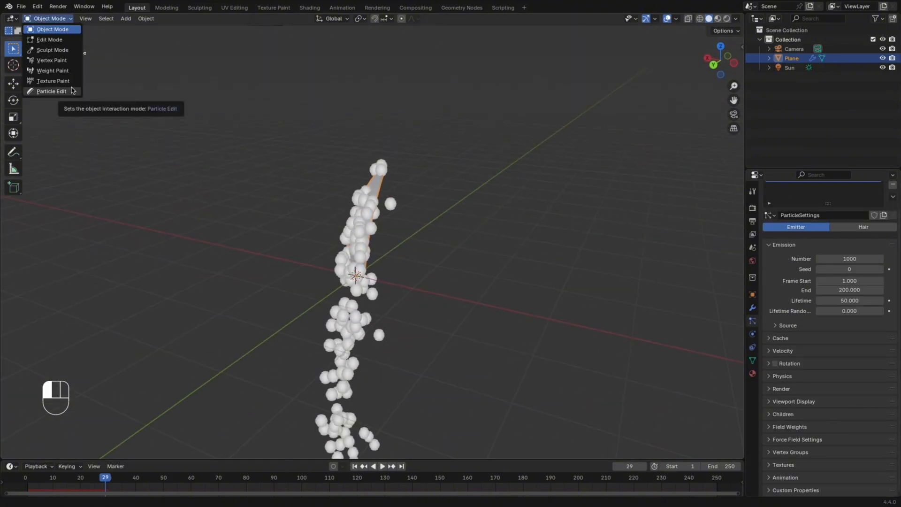
pyautogui.click(57, 70)
pyautogui.press('KP_1')
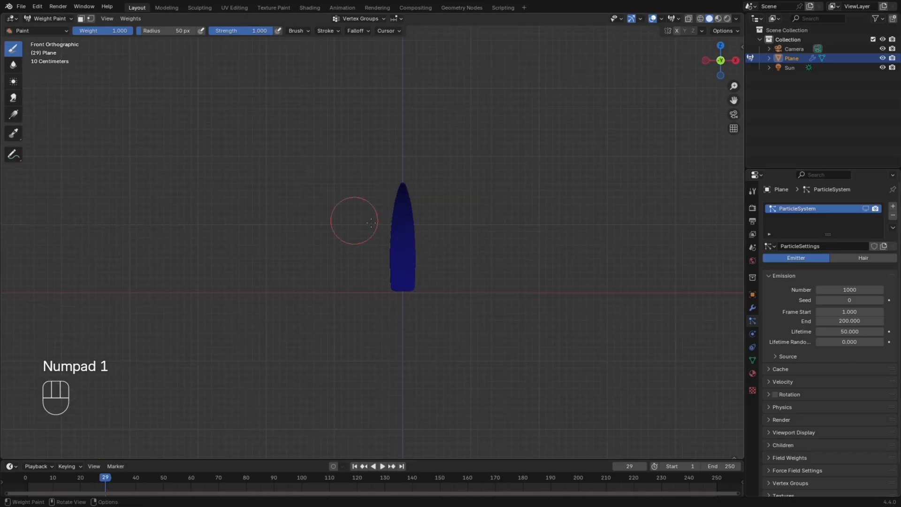
pyautogui.press('KP_9')
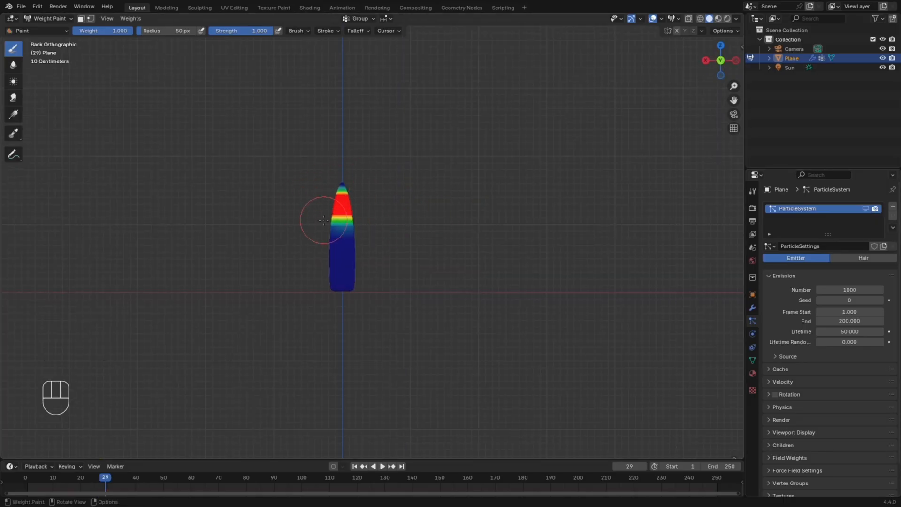
pyautogui.press('super+z')
pyautogui.click(54, 31)
pyautogui.click(54, 19)
pyautogui.click(55, 31)
# Step: Set the particle system's gravity field weight to 0 and assign the painted vertex group Group as its density
pyautogui.moveTo(469, 292); pyautogui.dragTo(418, 300, button='middle')
pyautogui.scroll(-2, 825, 425)
pyautogui.click(826, 427)
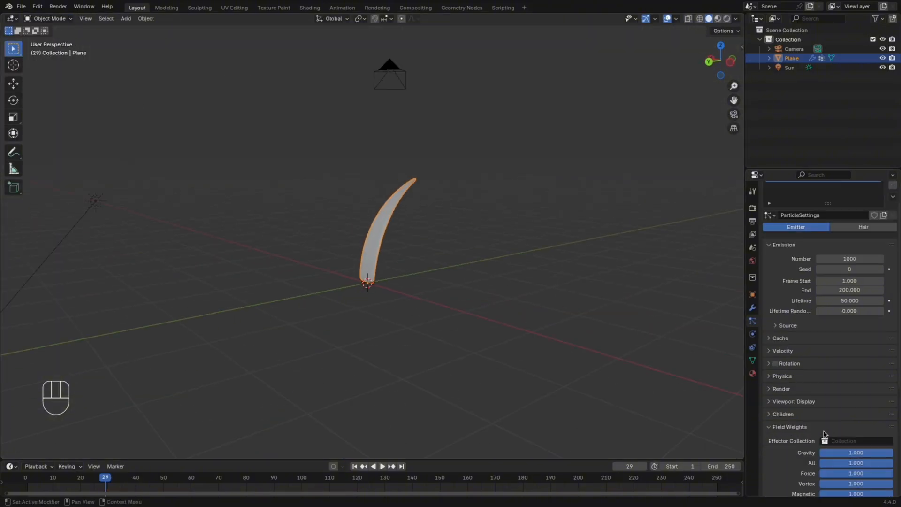
pyautogui.scroll(-2, 823, 422)
pyautogui.scroll(-6, 825, 398)
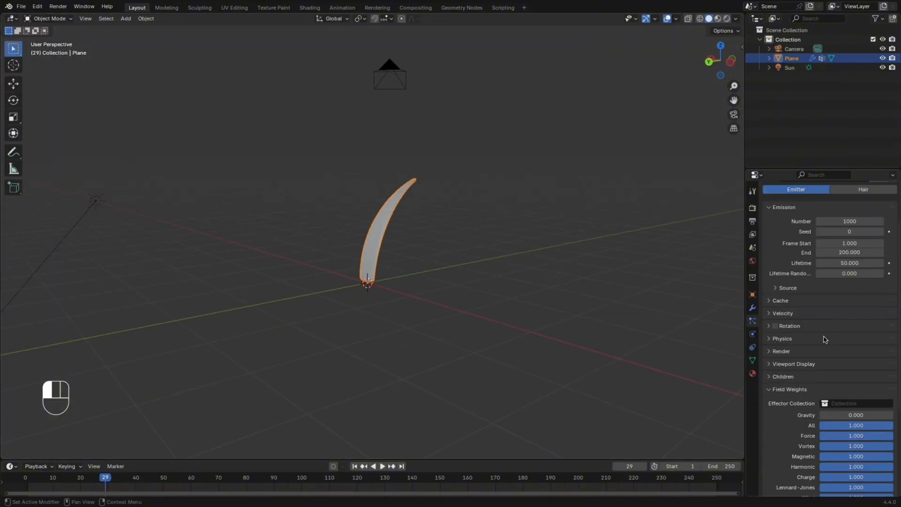
pyautogui.click(834, 453)
pyautogui.scroll(-3, 840, 406)
pyautogui.click(840, 409)
pyautogui.click(786, 315)
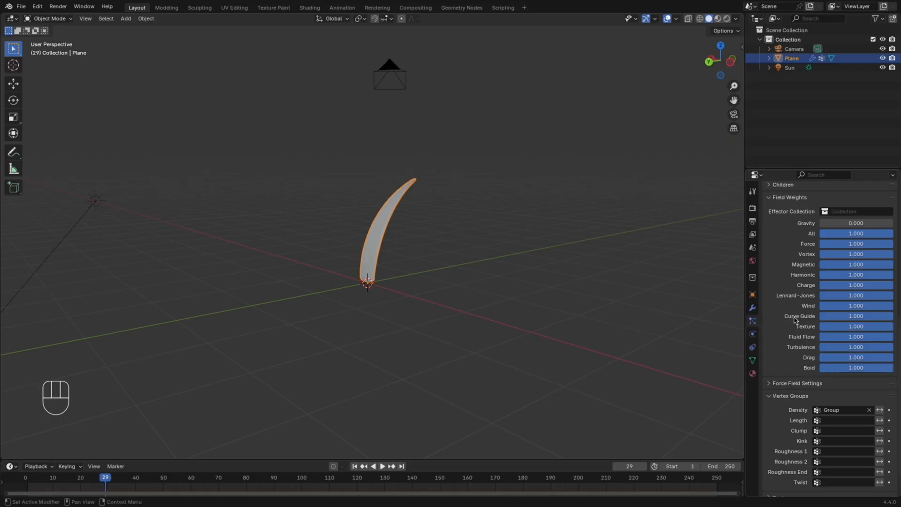
# Step: Set the particle emission number to 20 and play the animation to check the emission
pyautogui.scroll(14, 806, 324)
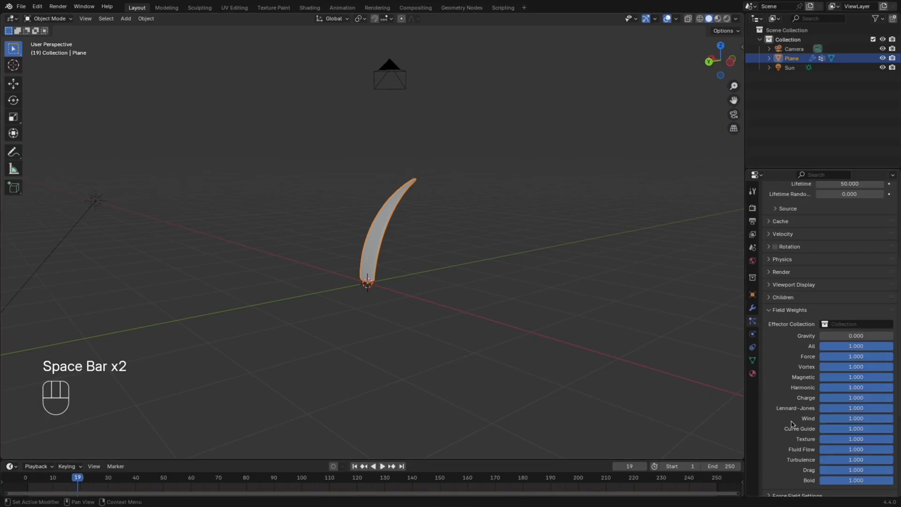
pyautogui.press('space')
pyautogui.click(835, 290)
pyautogui.write('20')
pyautogui.press('Return')
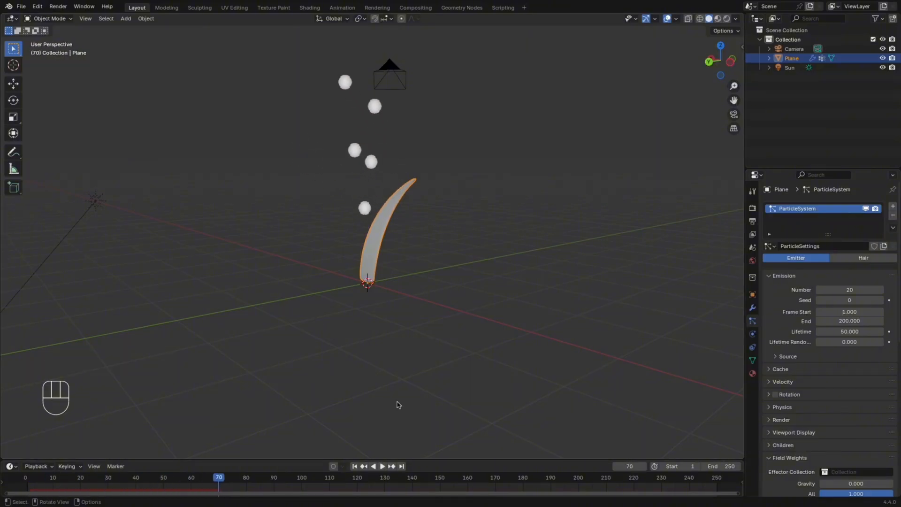
pyautogui.moveTo(413, 305); pyautogui.dragTo(398, 324, button='middle')
pyautogui.press('space')
pyautogui.press('space')
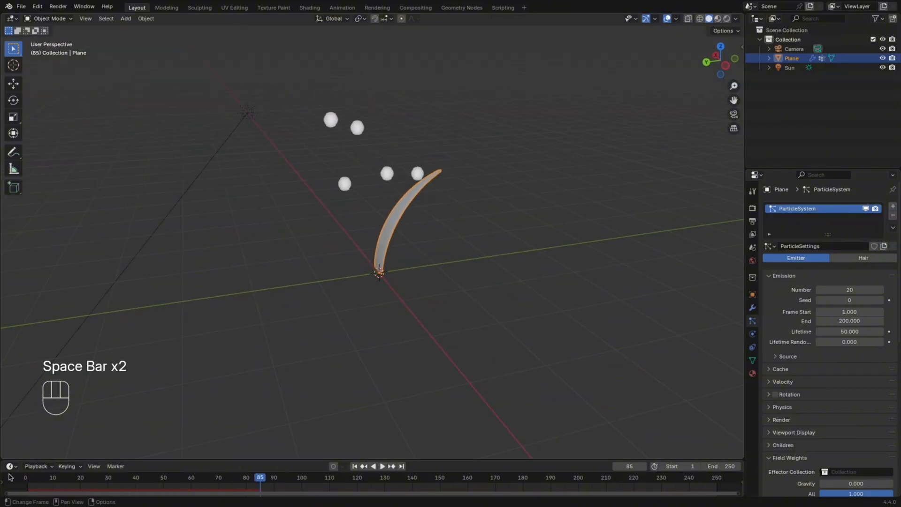
# Step: Add an icosphere at the origin and reduce it to a single subdivision level
pyautogui.moveTo(497, 328); pyautogui.dragTo(511, 323, button='middle')
pyautogui.hotkey('shift', 'a')
pyautogui.moveTo(508, 322)
pyautogui.click(583, 180)
pyautogui.click(59, 449)
pyautogui.click(89, 358)
pyautogui.click(148, 287)
pyautogui.click(329, 276)
# Step: Scale the icosphere down to a small ball and move it about 4.1 m along X, away from the leaf
pyautogui.press('KP_1')
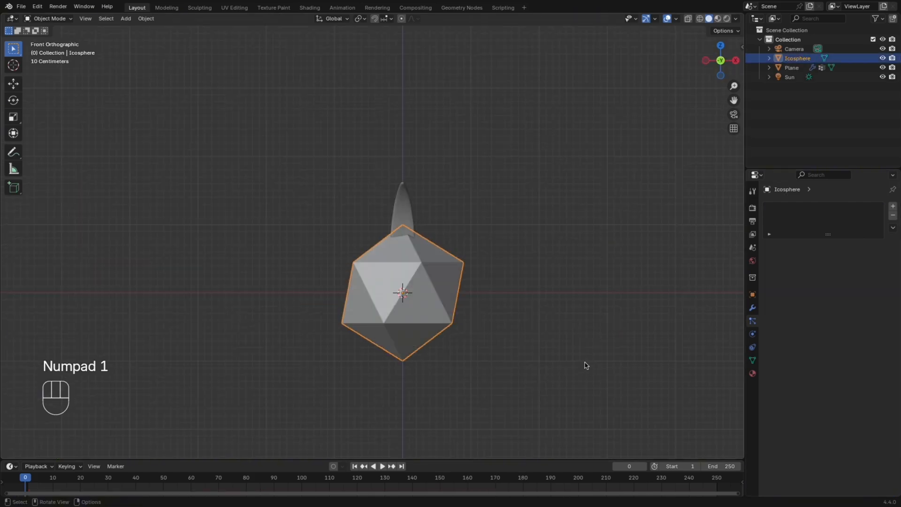
pyautogui.press('s')
pyautogui.click(415, 300)
pyautogui.press('g')
pyautogui.press('x')
pyautogui.click(605, 337)
pyautogui.keyDown('shift'); pyautogui.moveTo(705, 338); pyautogui.dragTo(577, 335, button='middle'); pyautogui.keyUp('shift')
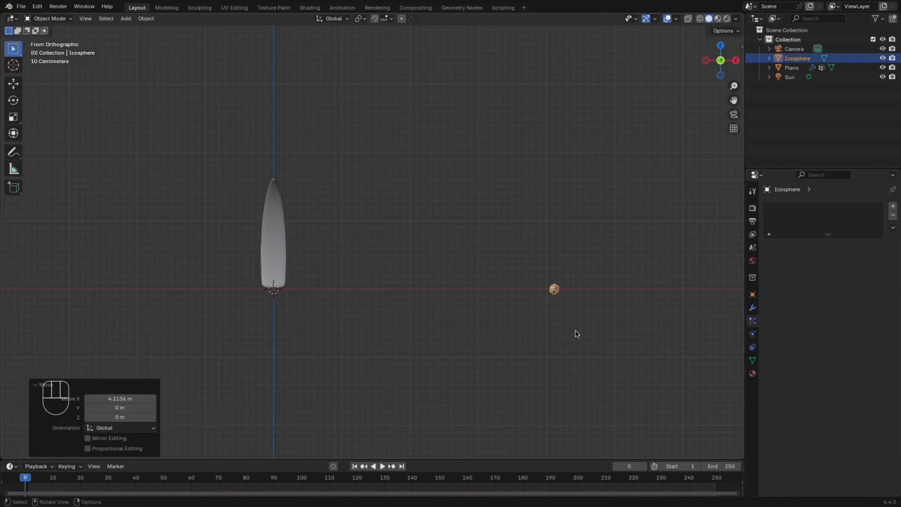
# Step: Create a new material named Fairy Light on the icosphere
pyautogui.click(826, 246)
pyautogui.click(815, 244)
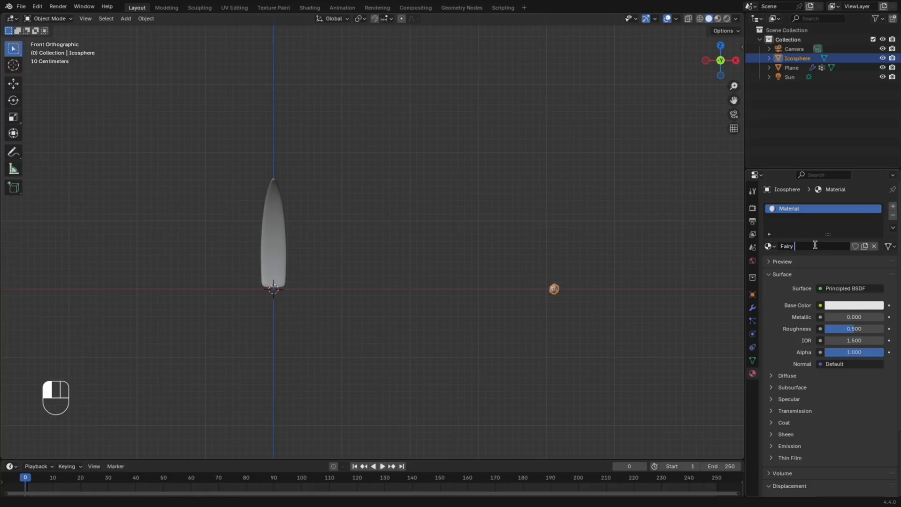
pyautogui.press('Return')
# Step: Give the Fairy Light material an Emission surface in mint green and preview it in rendered shading
pyautogui.click(836, 289)
pyautogui.press('e')
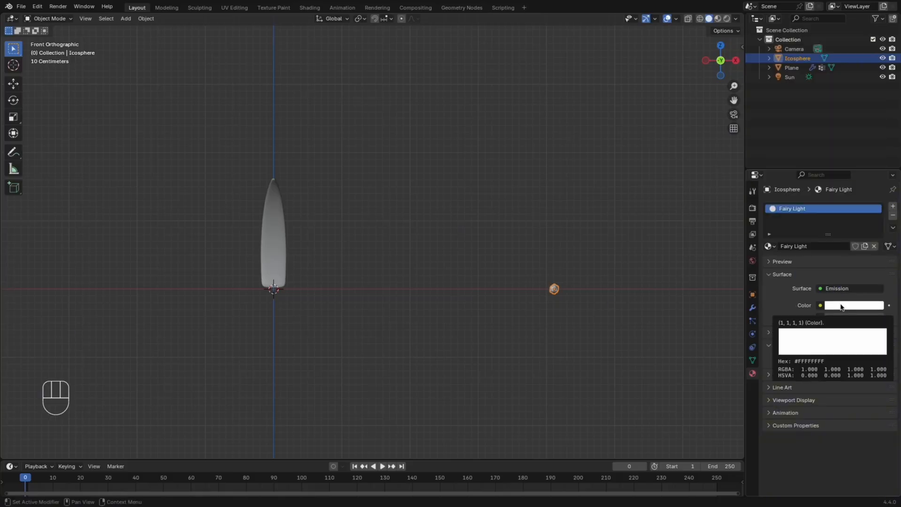
pyautogui.click(858, 305)
pyautogui.click(828, 166)
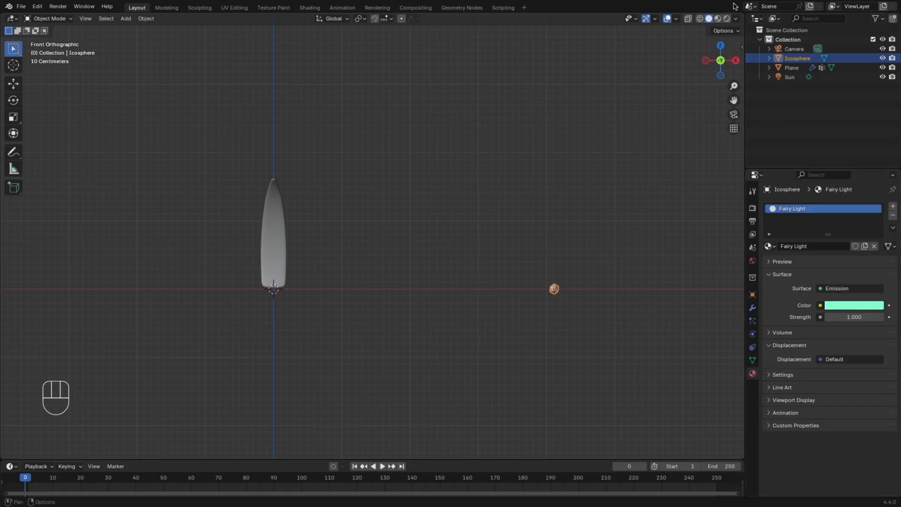
pyautogui.click(726, 19)
pyautogui.moveTo(629, 239)
pyautogui.mouseDown(button='middle')
pyautogui.moveTo(483, 268)
pyautogui.moveTo(637, 263)
pyautogui.moveTo(436, 248)
pyautogui.mouseUp(button='middle')
pyautogui.click(696, 19)
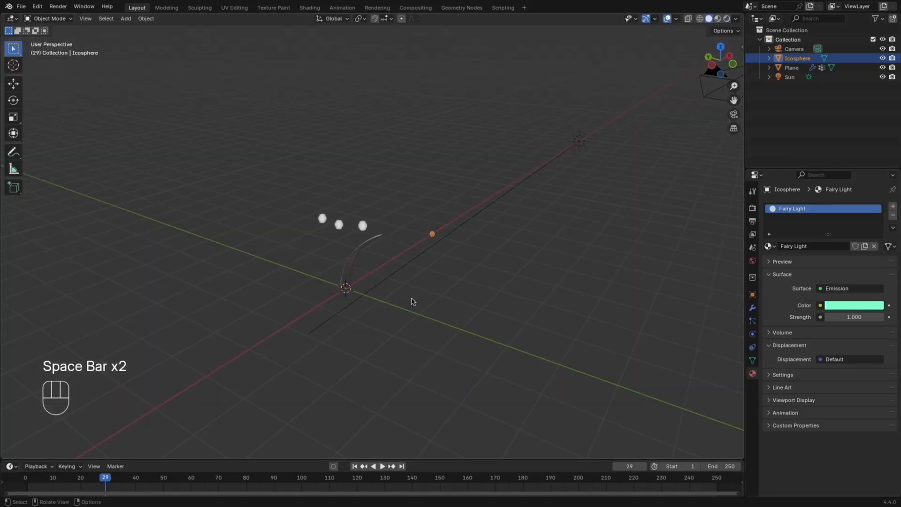
# Step: Set the leaf's particle system to render as Object, with Icosphere as the instance object
pyautogui.scroll(2, 458, 291)
pyautogui.moveTo(443, 293); pyautogui.dragTo(374, 308, button='middle')
pyautogui.press('KP_1')
pyautogui.click(291, 246)
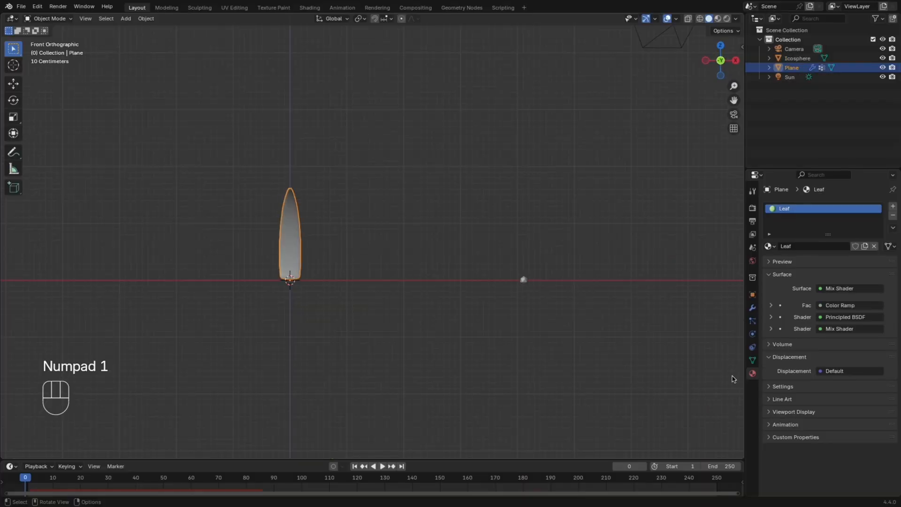
pyautogui.click(752, 320)
pyautogui.scroll(-6, 882, 352)
pyautogui.click(845, 326)
pyautogui.click(854, 340)
pyautogui.click(850, 392)
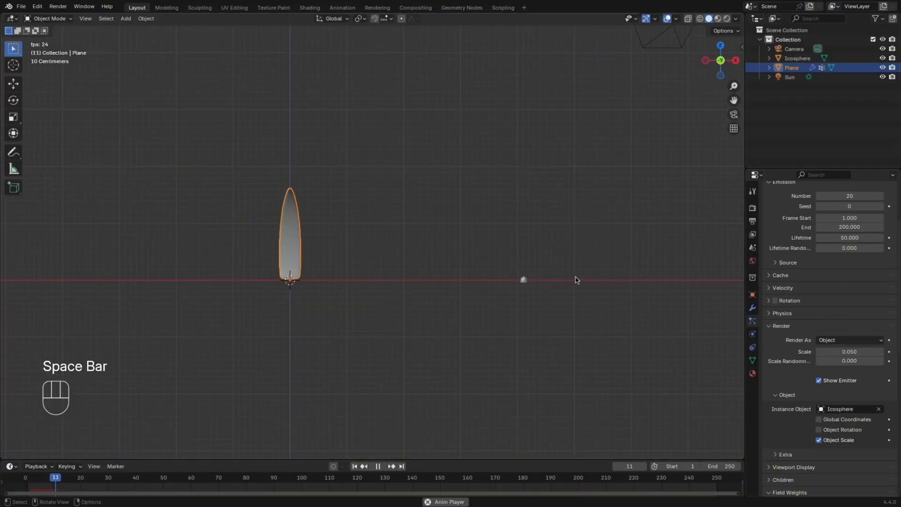
# Step: Play the emission around the leaf and set the particle render scale to 0.150
pyautogui.scroll(5, 884, 309)
pyautogui.moveTo(375, 265); pyautogui.dragTo(310, 290, button='middle')
pyautogui.press('space')
pyautogui.press('space')
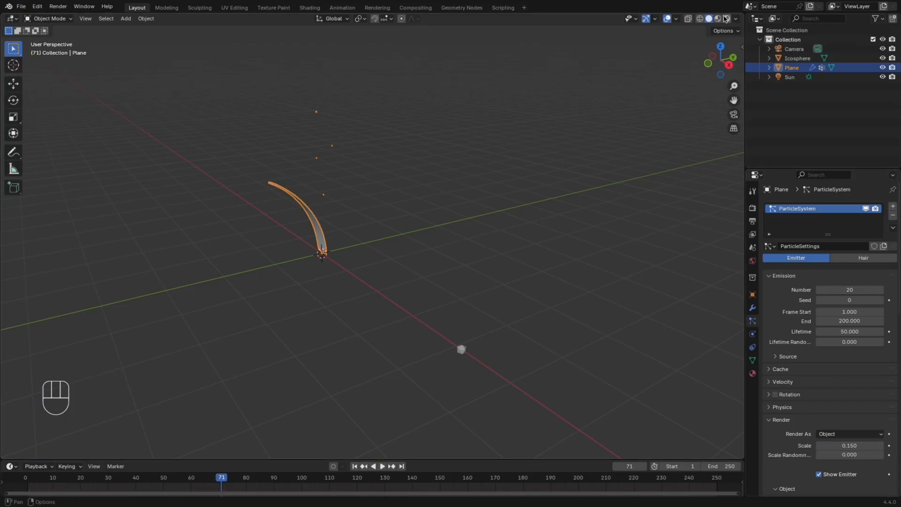
# Step: Examine the leaf and its emitted fairy lights in rendered shading while playing the animation
pyautogui.click(725, 18)
pyautogui.scroll(5, 345, 169)
pyautogui.scroll(-3, 344, 177)
pyautogui.press('KP_1')
pyautogui.scroll(3, 372, 191)
pyautogui.keyDown('shift'); pyautogui.moveTo(372, 191); pyautogui.dragTo(536, 257, button='middle'); pyautogui.keyUp('shift')
pyautogui.scroll(3, 536, 257)
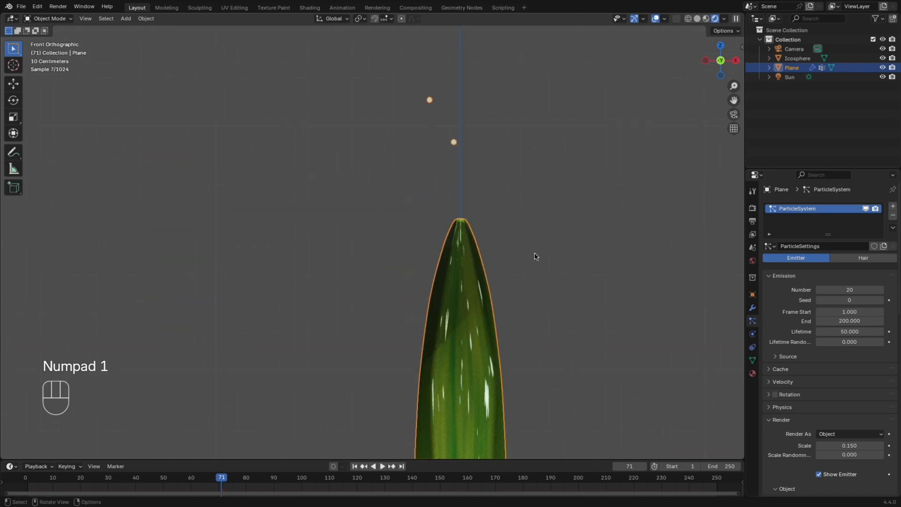
pyautogui.press('space')
pyautogui.press('space')
pyautogui.press('space')
pyautogui.scroll(-5, 536, 256)
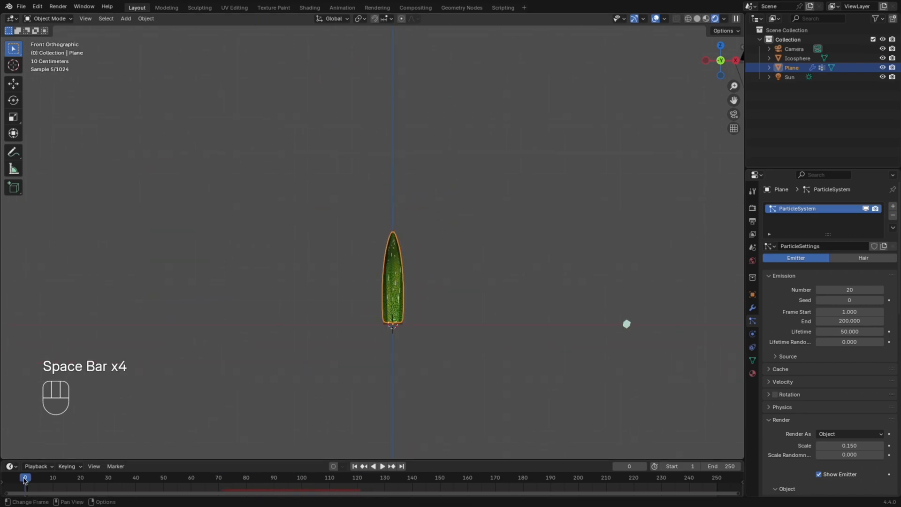
pyautogui.moveTo(392, 348); pyautogui.dragTo(257, 371, button='middle')
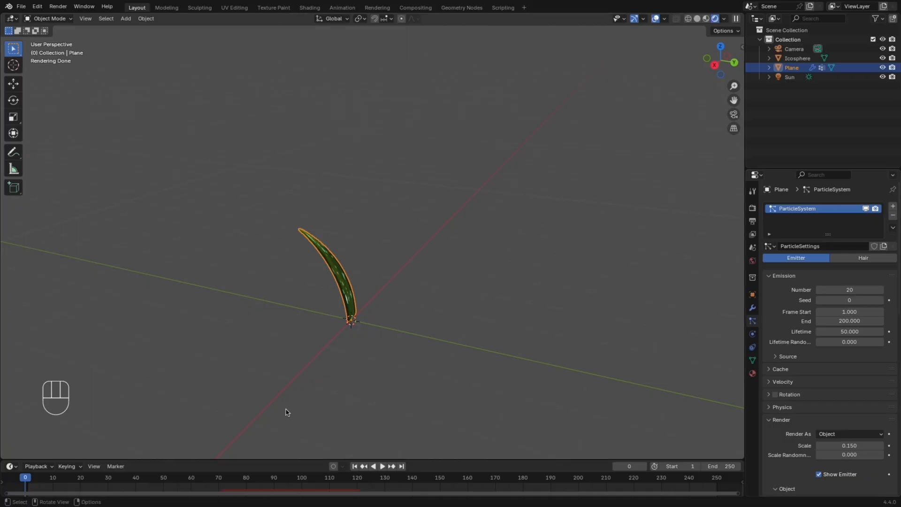
# Step: Move the leaf blade along Y, slightly off the origin, and rescale its width along X
pyautogui.click(697, 19)
pyautogui.press('KP_7')
pyautogui.press('g')
pyautogui.press('y')
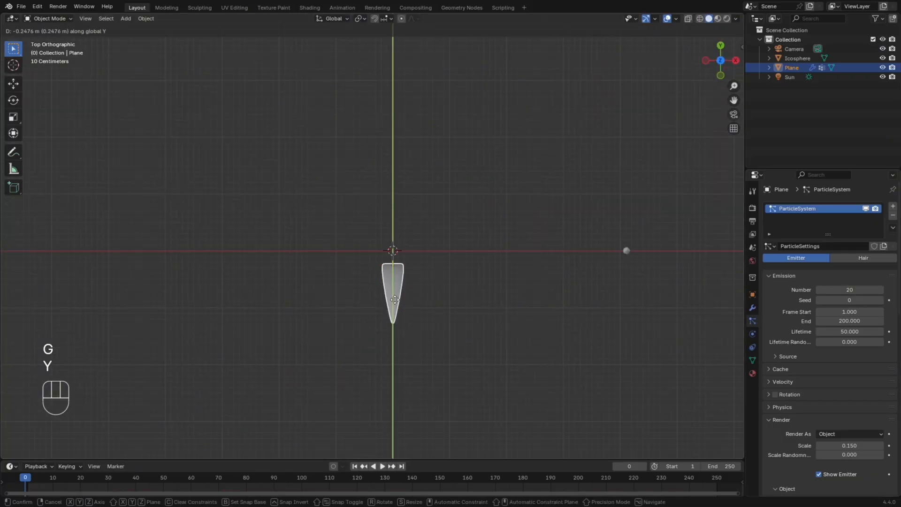
pyautogui.click(397, 303)
pyautogui.press('s')
pyautogui.press('x')
pyautogui.click(446, 325)
pyautogui.scroll(5, 435, 329)
pyautogui.press('g')
pyautogui.press('y')
pyautogui.hotkey('shift', 'd')
pyautogui.press('r')
pyautogui.press('x')
pyautogui.click(404, 282)
# Step: Duplicate the leaf blade in the side view, offsetting the copy about 0.07 m toward negative Y
pyautogui.press('KP_3')
pyautogui.keyDown('shift'); pyautogui.moveTo(393, 225); pyautogui.dragTo(485, 301, button='middle'); pyautogui.keyUp('shift')
pyautogui.hotkey('shift', 'd')
pyautogui.click(478, 303)
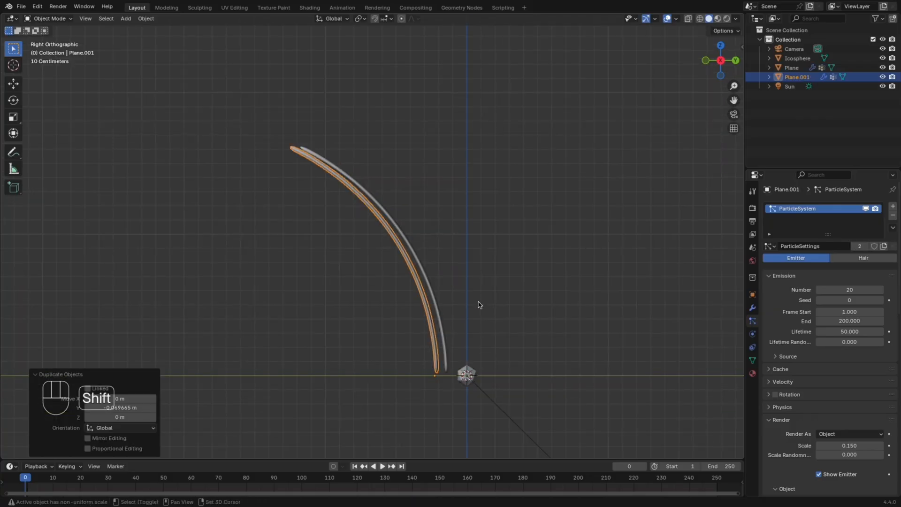
# Step: Duplicate the copied leaf once more and shift this new blade along Z and Y
pyautogui.hotkey('shift', 'd')
pyautogui.press('g')
pyautogui.press('z')
pyautogui.press('g')
pyautogui.press('y')
# Step: Vary the stacked leaves by adjusting a copy's Simple Deform bend angle and moving a blade along Z
pyautogui.click(752, 309)
pyautogui.moveTo(849, 247)
pyautogui.mouseDown()
pyautogui.moveTo(829, 247)
pyautogui.moveTo(846, 247)
pyautogui.mouseUp()
pyautogui.click(407, 253)
pyautogui.click(402, 214)
pyautogui.press('g')
pyautogui.press('z')
pyautogui.click(408, 223)
# Step: Duplicate a leaf twice in the top view, rotating and moving the copies around the origin
pyautogui.press('KP_7')
pyautogui.scroll(-2, 485, 283)
pyautogui.hotkey('shift', 'd')
pyautogui.press('r')
pyautogui.hotkey('shift', 'd')
pyautogui.press('r')
pyautogui.press('g')
pyautogui.press('g')
pyautogui.click(408, 314)
# Step: Duplicate two leaves in the top view, rotating and moving the copies outward on the negative X side of the origin
pyautogui.hotkey('shift', 'd')
pyautogui.click(378, 310)
pyautogui.press('r')
pyautogui.hotkey('shift', 'd')
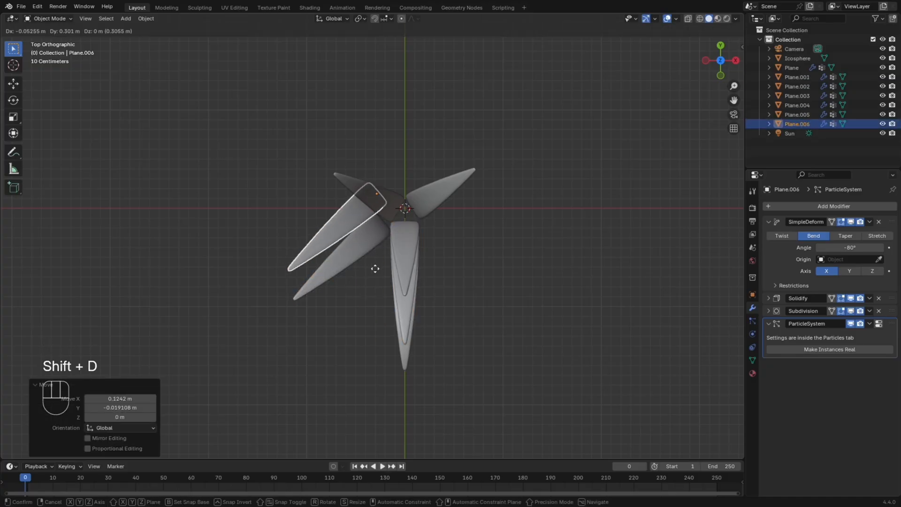
pyautogui.press('r')
pyautogui.press('g')
# Step: Duplicate two more leaves, rotating and moving them to fill the positive Y and positive X sides of the plant
pyautogui.hotkey('shift', 'd')
pyautogui.hotkey('shift', 'd')
pyautogui.click(474, 258)
pyautogui.press('r')
pyautogui.press('g')
pyautogui.press('r')
# Step: Rotate a short front leaf, then duplicate a longer one and turn the copy toward positive X and negative Y
pyautogui.click(407, 263)
pyautogui.press('r')
pyautogui.click(406, 319)
pyautogui.hotkey('shift', 'd')
pyautogui.press('r')
pyautogui.press('g')
# Step: Rotate and move the longest front leaf so it points diagonally toward negative X and negative Y
pyautogui.click(406, 357)
pyautogui.press('r')
pyautogui.press('g')
pyautogui.press('r')
pyautogui.press('g')
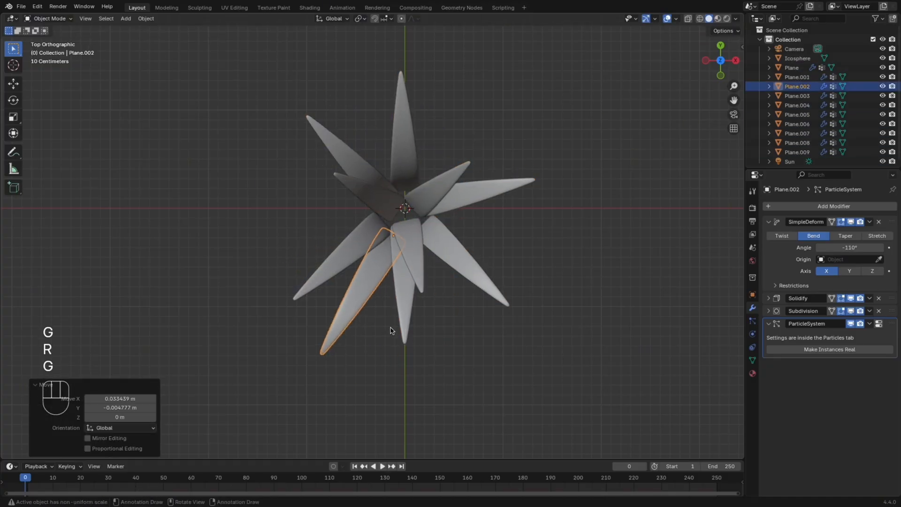
# Step: Duplicate the front leaf, rotating and shifting the copy to fill the gap beside it
pyautogui.click(389, 321)
pyautogui.hotkey('shift', 'd')
pyautogui.press('r')
pyautogui.press('g')
pyautogui.press('r')
# Step: Duplicate a leaf on the negative X side, position the copy around the origin, and rotate the leaf pointing toward positive Y
pyautogui.click(332, 264)
pyautogui.hotkey('shift', 'd')
pyautogui.click(332, 236)
pyautogui.press('r')
pyautogui.press('g')
pyautogui.click(405, 157)
pyautogui.press('r')
# Step: Duplicate two more leaves and rotate them into the remaining gaps on the positive X side to complete the ring
pyautogui.hotkey('shift', 'd')
pyautogui.click(482, 171)
pyautogui.press('g')
pyautogui.press('r')
pyautogui.hotkey('shift', 'd')
pyautogui.press('r')
pyautogui.click(494, 266)
pyautogui.press('KP_1')
pyautogui.moveTo(494, 266); pyautogui.dragTo(462, 291, button='middle')
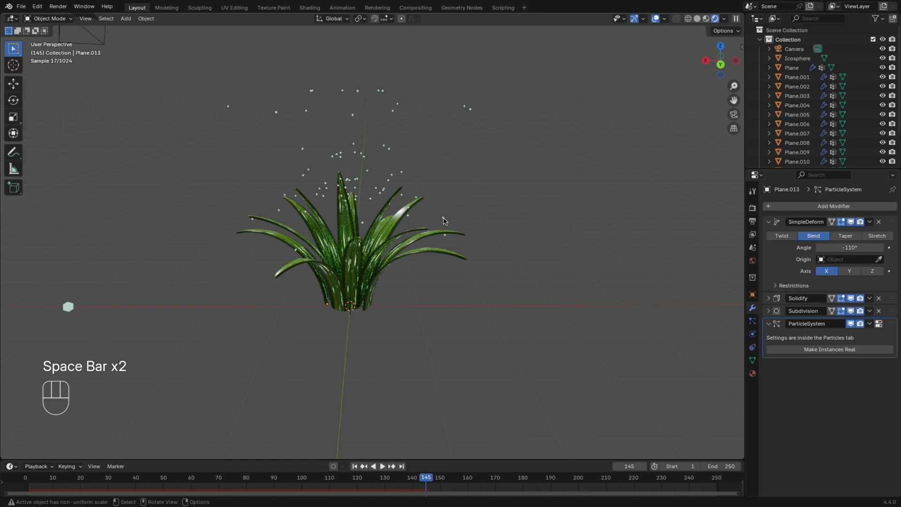
# Step: Set the leaf particle system's render scale to 0.100 and play the animation to check the particles
pyautogui.click(752, 321)
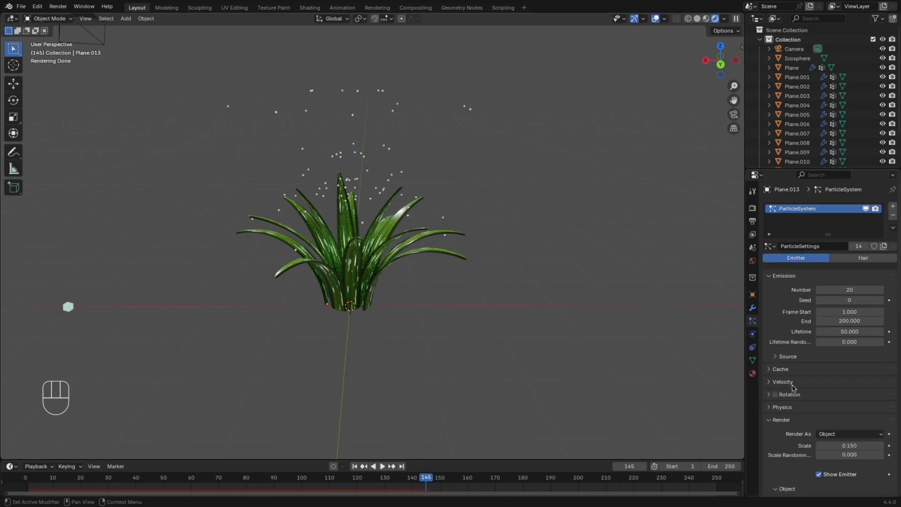
pyautogui.scroll(-4, 835, 328)
pyautogui.click(859, 371)
pyautogui.press('BackSpace')
pyautogui.press('space')
pyautogui.moveTo(357, 375); pyautogui.dragTo(381, 392, button='middle')
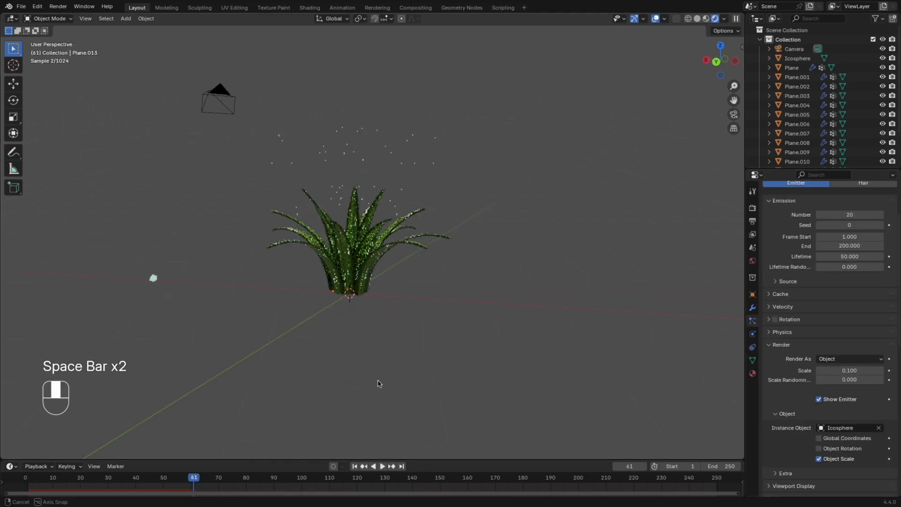
pyautogui.moveTo(435, 395); pyautogui.dragTo(327, 398, button='middle')
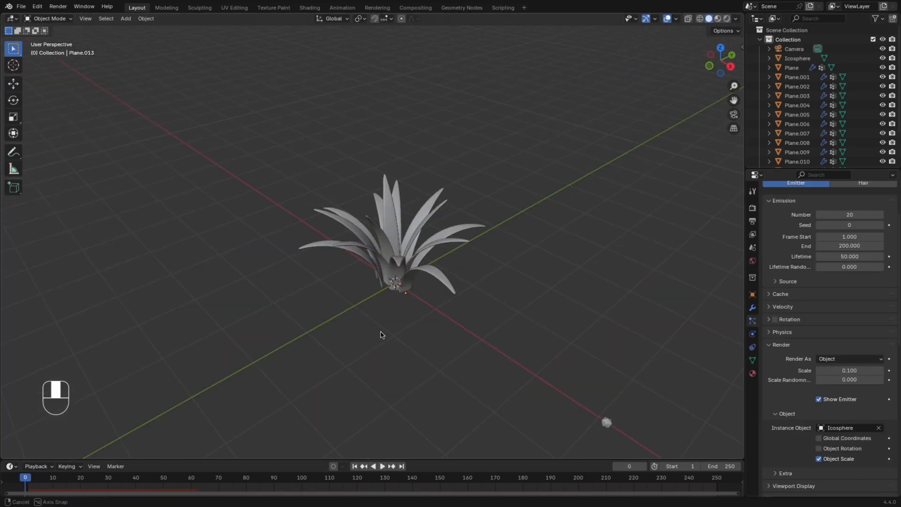
# Step: Move the icosphere along the X axis, away from the plant
pyautogui.moveTo(382, 333); pyautogui.dragTo(462, 314, button='middle')
pyautogui.click(471, 256)
pyautogui.press('g')
pyautogui.press('x')
pyautogui.click(512, 315)
# Step: Reposition the camera, align it to the front view, and open its X location for editing
pyautogui.press('KP_0')
pyautogui.click(513, 340)
pyautogui.press('g')
pyautogui.click(461, 324)
pyautogui.press('KP_1')
pyautogui.press('ctrl+alt+KP_0')
pyautogui.doubleClick(843, 236)
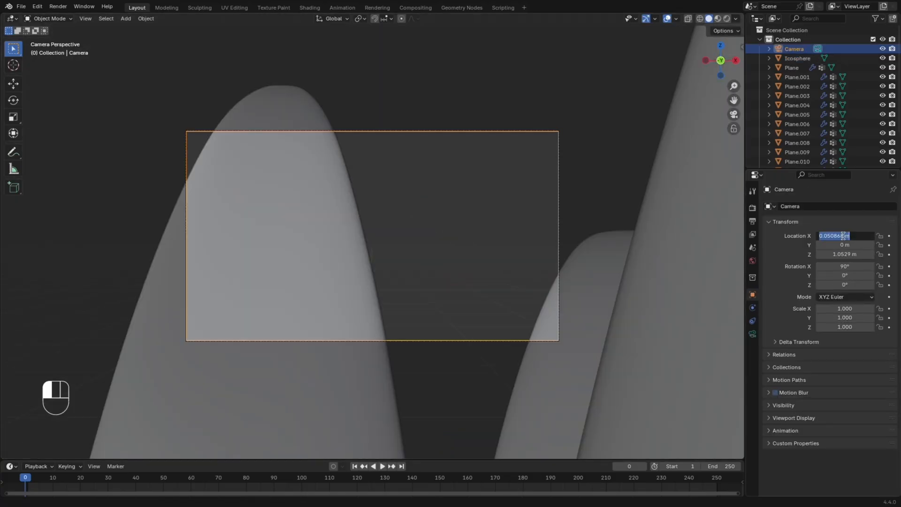
# Step: Move the camera back along the Y axis to frame the plant and set its lens type to Orthographic
pyautogui.press('KP_7')
pyautogui.press('g')
pyautogui.press('y')
pyautogui.click(482, 388)
pyautogui.press('KP_0')
pyautogui.press('g')
pyautogui.press('y')
pyautogui.click(249, 404)
pyautogui.click(849, 236)
pyautogui.click(842, 256)
pyautogui.moveTo(531, 334); pyautogui.dragTo(392, 324, button='middle')
pyautogui.press('KP_1')
# Step: Add a cylinder mesh for the pot and move it down along Z below the leaves
pyautogui.hotkey('shift', 'a')
pyautogui.moveTo(413, 288)
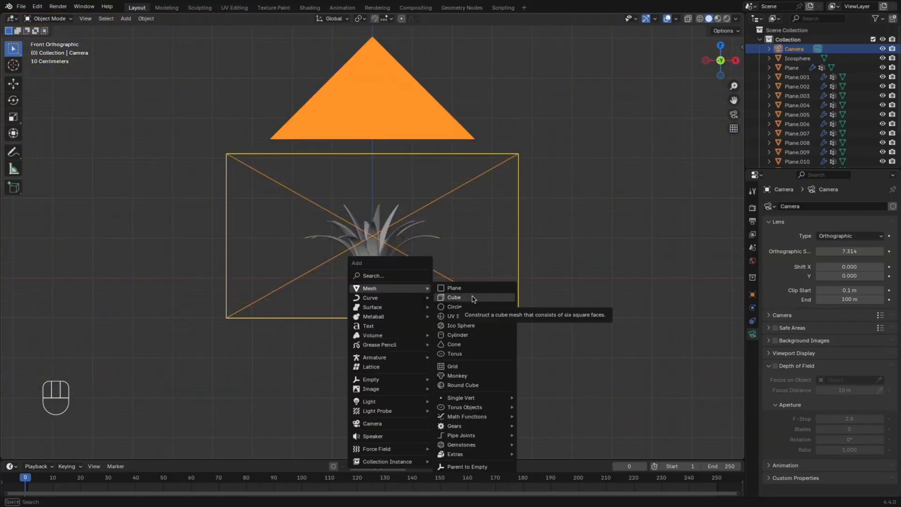
pyautogui.click(458, 334)
pyautogui.scroll(2, 456, 322)
pyautogui.press('g')
pyautogui.press('z')
pyautogui.click(446, 373)
# Step: Taper the cylinder in Edit Mode by scaling down its bottom vertices, raising them along Z and adjusting their width
pyautogui.press('Tab')
pyautogui.hotkey('alt', 'z')
pyautogui.moveTo(287, 448); pyautogui.dragTo(521, 377)
pyautogui.press('s')
pyautogui.click(475, 426)
pyautogui.press('g')
pyautogui.press('z')
pyautogui.click(476, 382)
pyautogui.press('s')
pyautogui.hotkey('shift', 'z')
# Step: Scale the whole pot mesh in X and Y only, first by 0.754 and once more to fit the plant's base
pyautogui.press('a')
pyautogui.press('s')
pyautogui.hotkey('shift', 'z')
pyautogui.click(442, 376)
pyautogui.scroll(3, 470, 405)
pyautogui.keyDown('shift'); pyautogui.moveTo(472, 405); pyautogui.dragTo(472, 328, button='middle'); pyautogui.keyUp('shift')
pyautogui.scroll(2, 488, 347)
pyautogui.press('s')
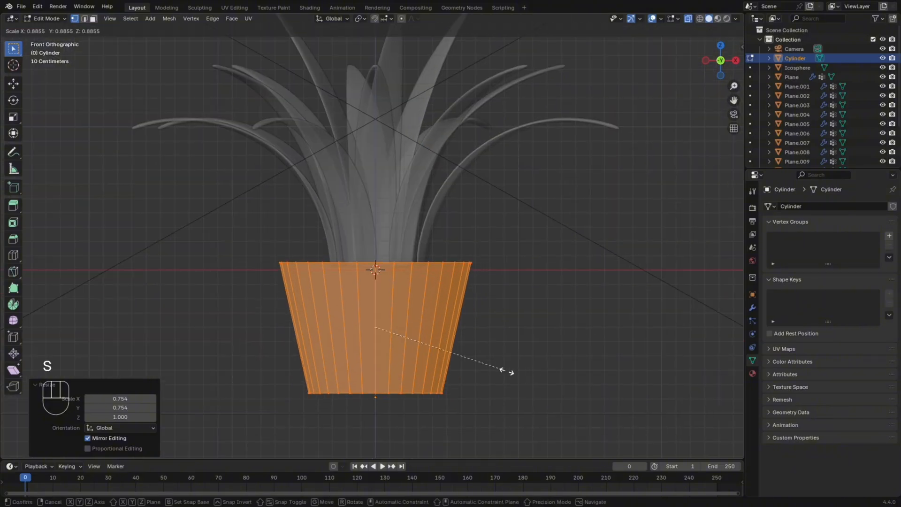
pyautogui.rightClick(486, 369)
pyautogui.press('s')
pyautogui.hotkey('shift', 'z')
pyautogui.click(447, 362)
# Step: Add a loop cut near the top of the pot and extrude the upper band outward in X and Y as a rim
pyautogui.press('super+r')
pyautogui.click(447, 362)
pyautogui.click(473, 331)
pyautogui.moveTo(349, 258); pyautogui.dragTo(484, 305)
pyautogui.press('e')
pyautogui.press('s')
pyautogui.hotkey('shift', 'z')
pyautogui.click(475, 312)
# Step: Delete the pot's top cap face to open it up
pyautogui.moveTo(474, 306)
pyautogui.mouseDown(button='middle')
pyautogui.moveTo(477, 342)
pyautogui.moveTo(430, 302)
pyautogui.mouseUp(button='middle')
pyautogui.press('Tab')
pyautogui.press('Tab')
pyautogui.click(93, 19)
pyautogui.click(383, 231)
pyautogui.press('x')
pyautogui.press('super+z')
pyautogui.press('x')
pyautogui.click(469, 276)
# Step: Shade the pot smooth with sharp edges kept and turn off the X-ray display
pyautogui.press('Tab')
pyautogui.rightClick(430, 302)
pyautogui.click(444, 305)
pyautogui.click(687, 19)
# Step: Add a Solidify modifier with 0.09 m thickness and a Subdivision Surface modifier with 3 viewport levels to the pot
pyautogui.click(752, 310)
pyautogui.click(796, 206)
pyautogui.moveTo(791, 245)
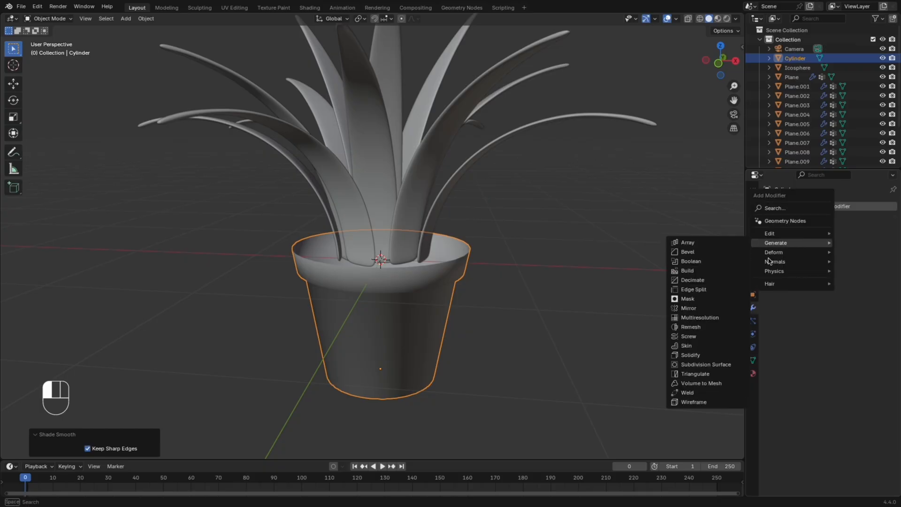
pyautogui.click(694, 354)
pyautogui.moveTo(844, 248); pyautogui.dragTo(860, 248)
pyautogui.click(834, 207)
pyautogui.moveTo(806, 209)
pyautogui.click(689, 327)
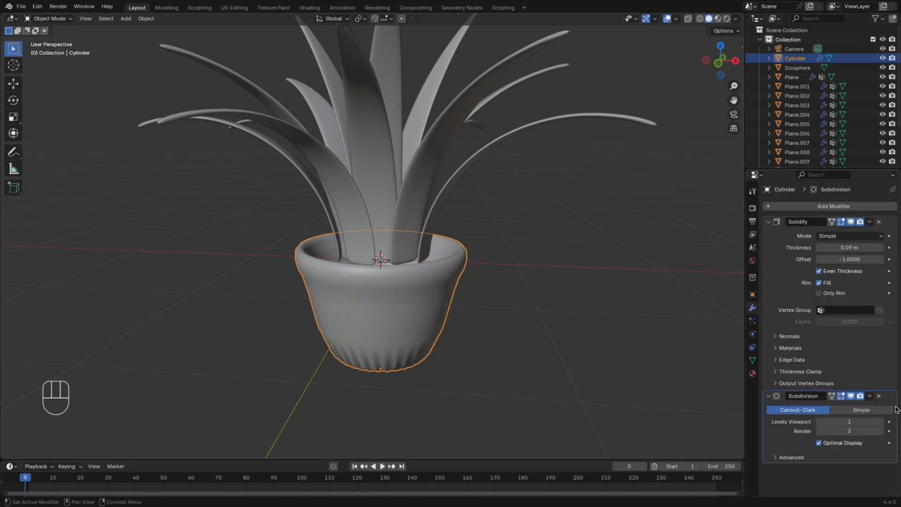
# Step: Add loop cuts to the pot below the rim and around its lower wall, and bevel the lower loop into a band
pyautogui.press('Tab')
pyautogui.press('super+r')
pyautogui.click(462, 270)
pyautogui.press('super+r')
pyautogui.click(447, 350)
pyautogui.press('super+b')
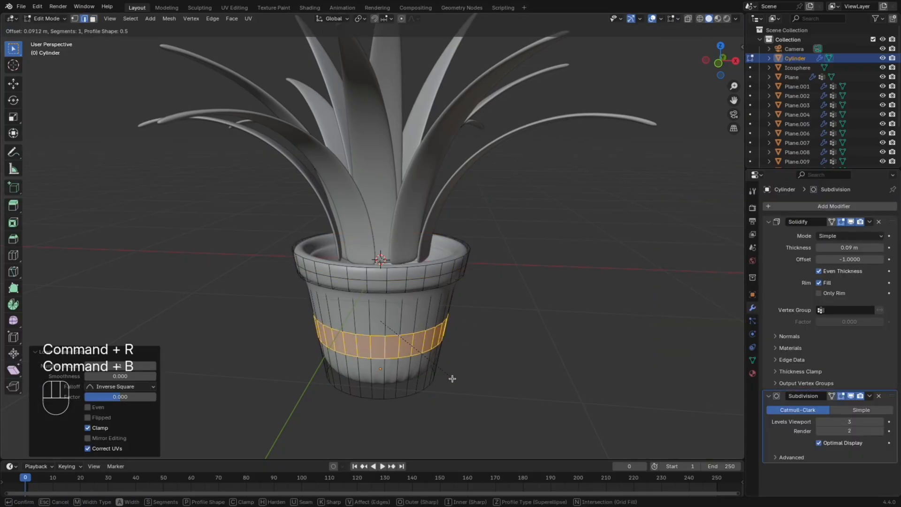
pyautogui.click(512, 423)
# Step: Inset the pot's bottom face in face selection mode
pyautogui.moveTo(535, 451); pyautogui.dragTo(543, 420, button='middle')
pyautogui.click(94, 18)
pyautogui.click(405, 389)
pyautogui.press('i')
pyautogui.click(502, 399)
# Step: Duplicate the pot's base faces, raise the copy along Z to the opening and separate it into its own object for the soil
pyautogui.press('KP_1')
pyautogui.press('Tab')
pyautogui.moveTo(493, 281); pyautogui.dragTo(468, 313, button='middle')
pyautogui.press('Tab')
pyautogui.press('KP_1')
pyautogui.click(379, 326)
pyautogui.press('ctrl+KP_Add')
pyautogui.press('KP_1')
pyautogui.hotkey('shift', 'd')
pyautogui.press('y')
pyautogui.press('z')
pyautogui.click(451, 270)
pyautogui.press('p')
pyautogui.click(466, 330)
pyautogui.press('Tab')
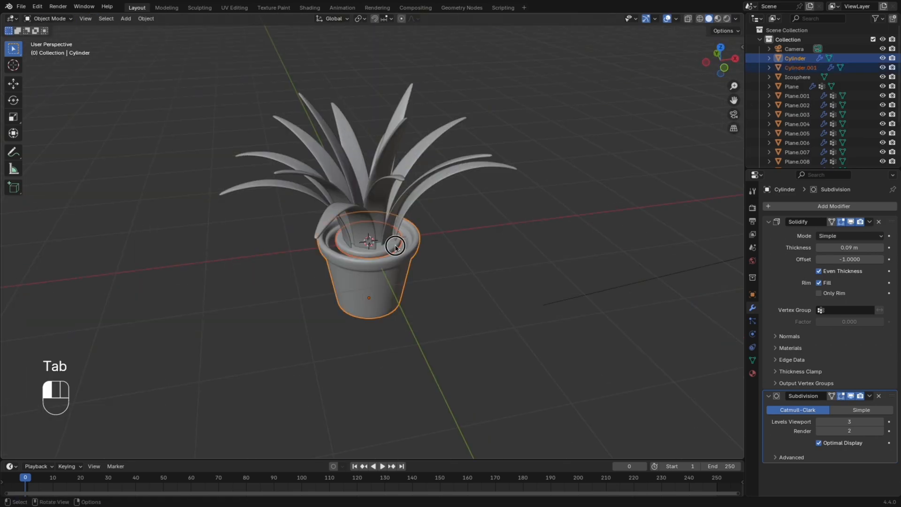
# Step: Scale the separated soil disc to fill the pot's opening and adjust its height along Z
pyautogui.click(399, 252)
pyautogui.press('Tab')
pyautogui.press('a')
pyautogui.press('s')
pyautogui.click(503, 289)
pyautogui.moveTo(505, 291); pyautogui.dragTo(469, 294, button='middle')
pyautogui.press('g')
pyautogui.press('z')
pyautogui.click(470, 300)
pyautogui.press('Tab')
pyautogui.press('g')
pyautogui.press('z')
pyautogui.click(424, 234)
pyautogui.press('Tab')
pyautogui.press('Tab')
# Step: Add a Displace modifier with 0.12 strength to the soil, using a Clouds texture of size 0.42
pyautogui.moveTo(769, 395); pyautogui.dragTo(768, 221)
pyautogui.click(775, 205)
pyautogui.moveTo(775, 214)
pyautogui.click(828, 243)
pyautogui.click(837, 261)
pyautogui.click(888, 262)
pyautogui.click(847, 234)
pyautogui.click(831, 265)
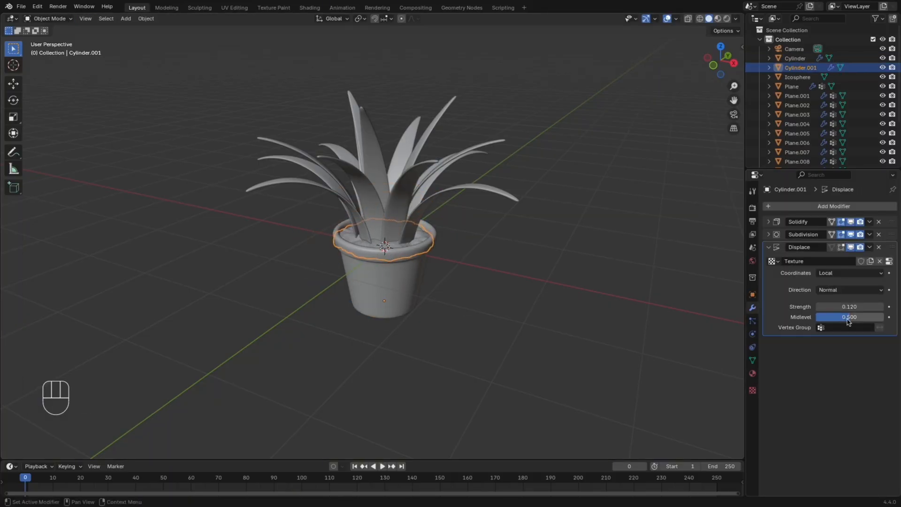
pyautogui.click(752, 390)
# Step: Scale the soil to 0.98 and adjust its height along Z within the pot's rim
pyautogui.scroll(5, 589, 300)
pyautogui.press('s')
pyautogui.click(595, 307)
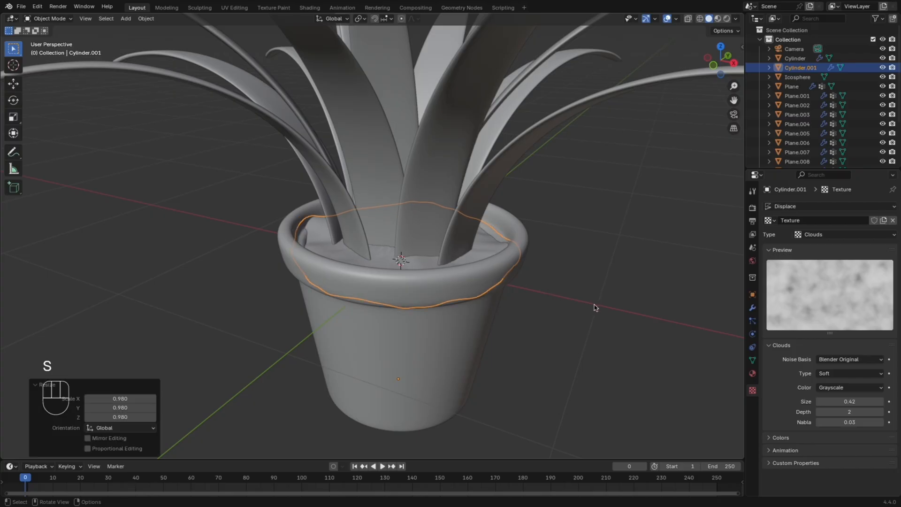
pyautogui.press('g')
pyautogui.press('z')
pyautogui.click(595, 301)
pyautogui.scroll(-3, 596, 301)
# Step: Add a second Subdivision Surface modifier with 2 viewport levels to the soil, after the Displace modifier
pyautogui.click(752, 307)
pyautogui.click(792, 207)
pyautogui.click(768, 234)
pyautogui.click(818, 260)
pyautogui.click(768, 234)
pyautogui.click(787, 206)
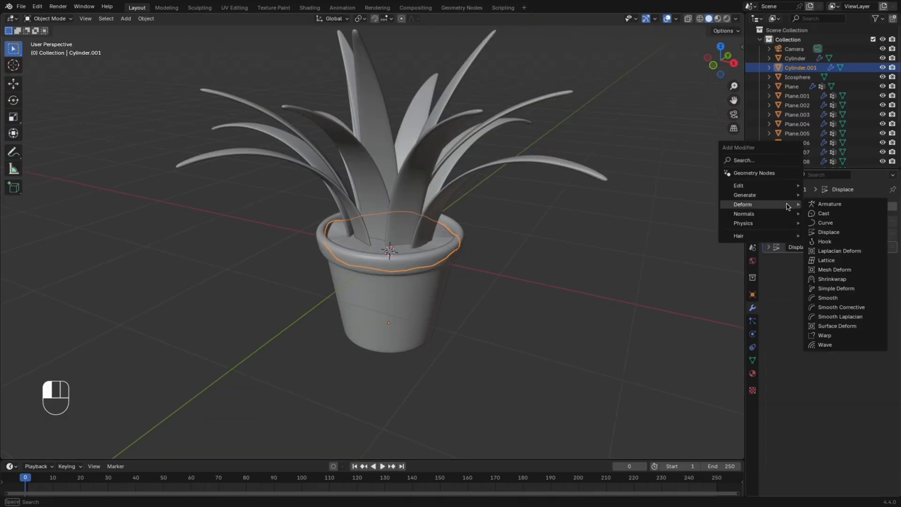
pyautogui.click(842, 316)
# Step: Rotate the short bent leaf at the front of the pot with the Transform tool so its base sits in the soil
pyautogui.scroll(5, 512, 340)
pyautogui.moveTo(714, 302); pyautogui.dragTo(483, 394, button='middle')
pyautogui.scroll(-6, 525, 342)
pyautogui.click(363, 293)
pyautogui.click(13, 133)
pyautogui.moveTo(413, 288); pyautogui.dragTo(430, 280)
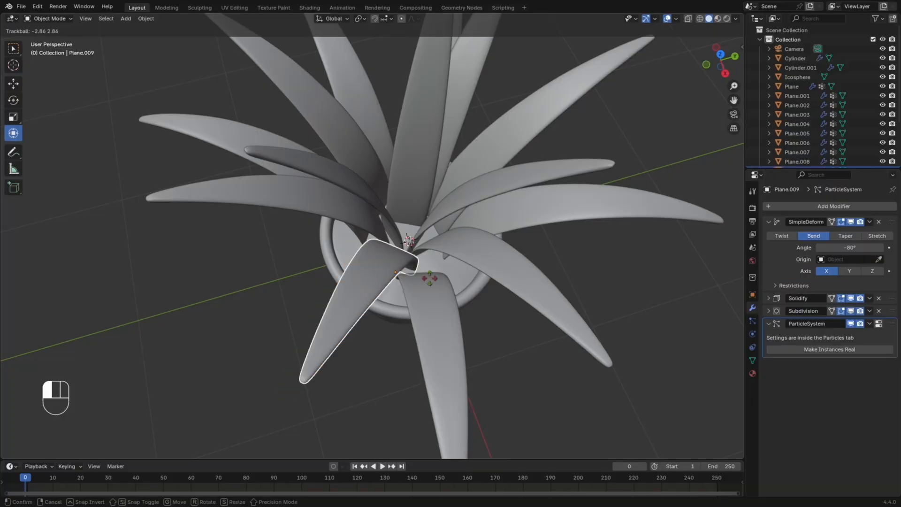
pyautogui.moveTo(446, 288); pyautogui.dragTo(413, 300, button='middle')
pyautogui.press('super+z')
pyautogui.moveTo(413, 300); pyautogui.dragTo(417, 294)
# Step: Adjust the placement of the front leaves around the pot's centre with the Transform tool and deselect everything
pyautogui.moveTo(390, 328); pyautogui.dragTo(404, 336)
pyautogui.click(408, 324)
pyautogui.moveTo(413, 338)
pyautogui.mouseDown(button='middle')
pyautogui.moveTo(429, 305)
pyautogui.moveTo(417, 328)
pyautogui.mouseUp(button='middle')
pyautogui.click(431, 300)
pyautogui.moveTo(348, 306); pyautogui.dragTo(339, 305)
pyautogui.scroll(-8, 488, 356)
pyautogui.click(493, 362)
# Step: Create a dark brown material named Soil for the soil and a cream material named Pot with roughness 1.0 for the pot
pyautogui.moveTo(497, 380); pyautogui.dragTo(418, 334, button='middle')
pyautogui.scroll(6, 418, 334)
pyautogui.click(394, 245)
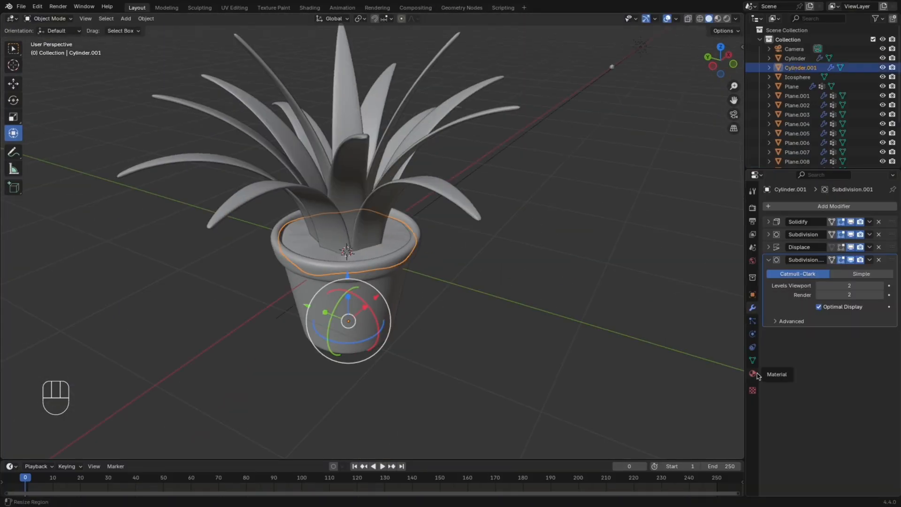
pyautogui.click(752, 374)
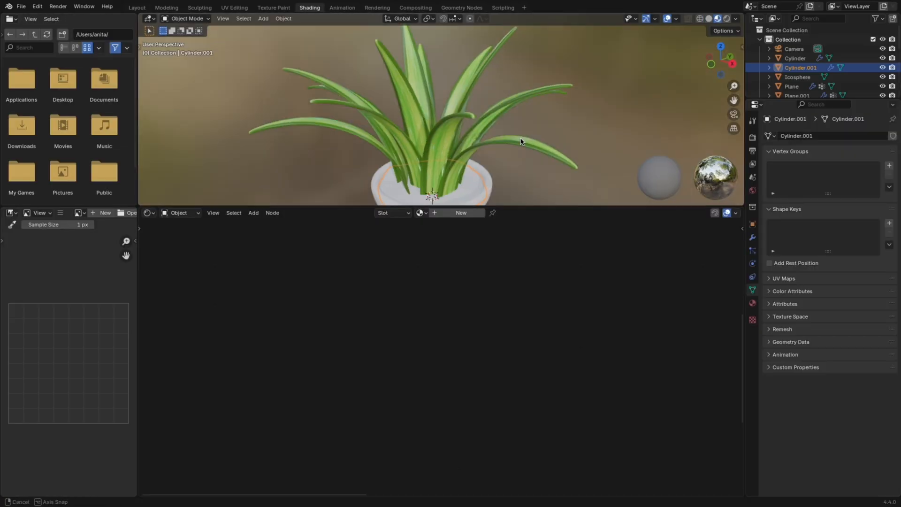
pyautogui.click(752, 304)
pyautogui.click(825, 176)
pyautogui.click(839, 234)
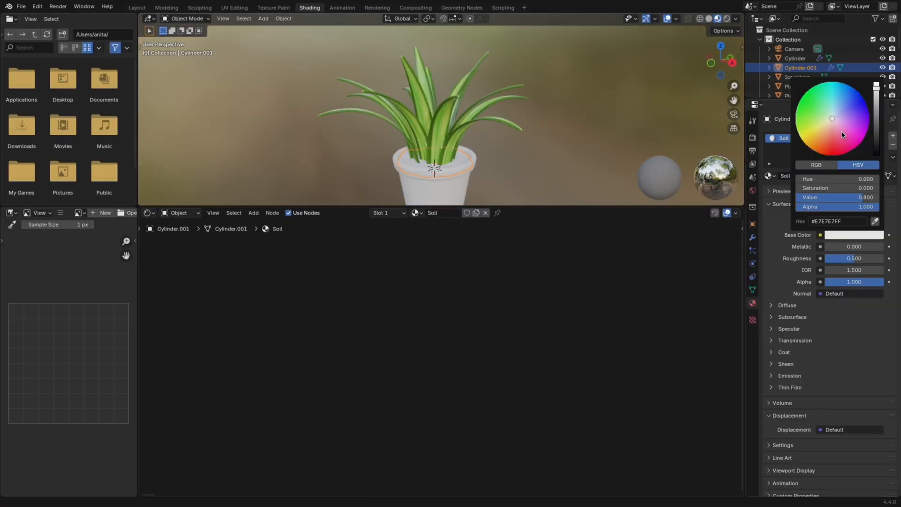
pyautogui.click(801, 175)
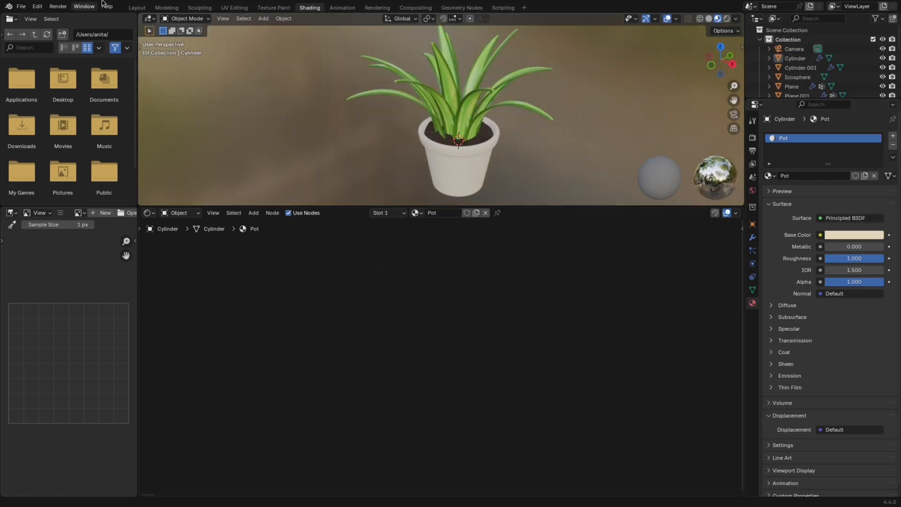
# Step: Return to the Layout workspace and orbit the locked camera to look down at the plant from an angle
pyautogui.click(137, 8)
pyautogui.press('KP_0')
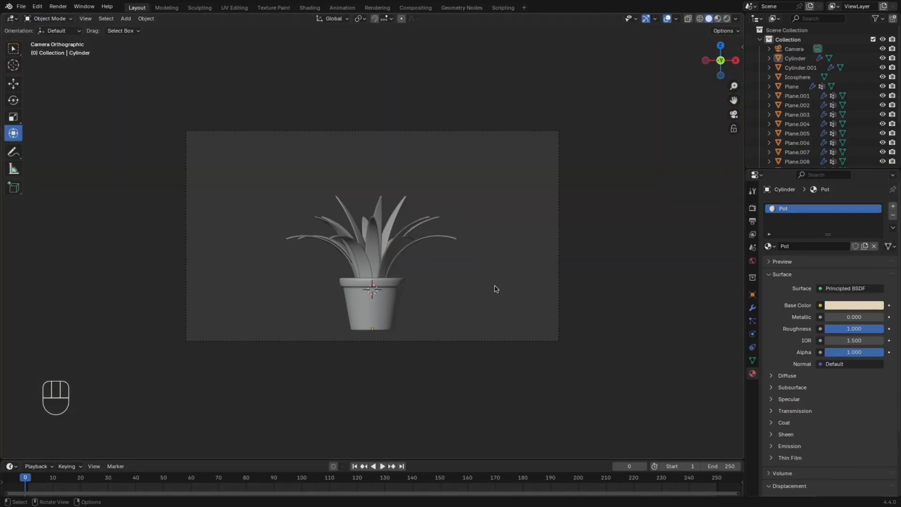
pyautogui.moveTo(487, 264); pyautogui.dragTo(460, 303, button='middle')
# Step: Add a plane, scale it up as a large ground surface and lower it about 0.81 m along Z to the pot's base
pyautogui.hotkey('shift', 'a')
pyautogui.click(499, 304)
pyautogui.press('s')
pyautogui.click(406, 309)
pyautogui.press('h')
pyautogui.press('x')
pyautogui.press('super+z')
pyautogui.press('g')
pyautogui.press('z')
pyautogui.click(460, 338)
pyautogui.scroll(-2, 459, 337)
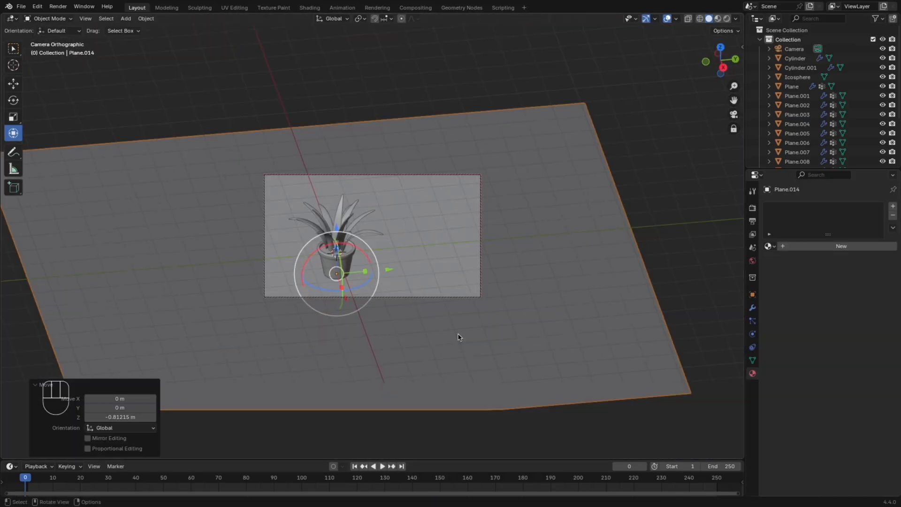
pyautogui.scroll(1, 459, 337)
# Step: Turn on rendered shading and give the ground plane a new material named BG with a dark green base colour
pyautogui.click(727, 19)
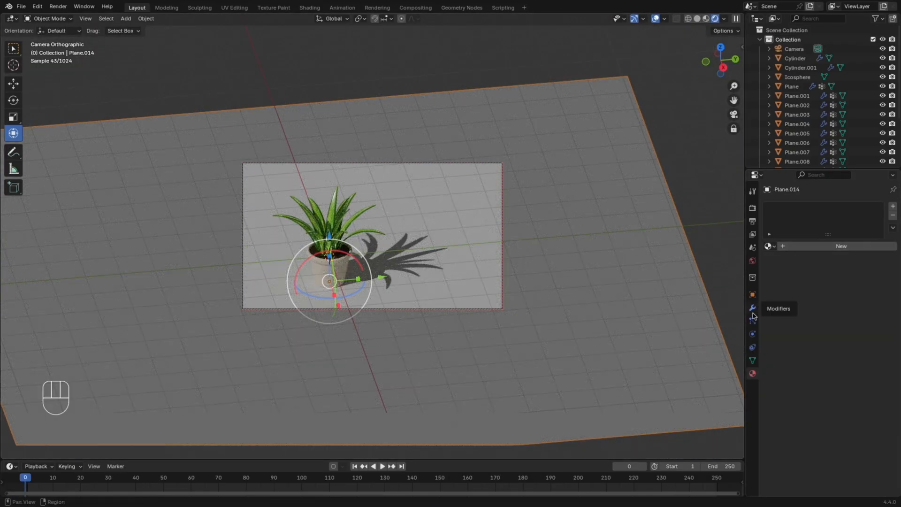
pyautogui.click(842, 245)
pyautogui.doubleClick(798, 245)
pyautogui.write('BG')
pyautogui.press('Return')
pyautogui.click(853, 304)
pyautogui.click(816, 167)
pyautogui.moveTo(876, 167); pyautogui.dragTo(877, 215)
# Step: Delete the existing light and split the viewport, with a rendered camera view in one half and solid shading in the other
pyautogui.moveTo(443, 298); pyautogui.dragTo(449, 325, button='middle')
pyautogui.click(697, 19)
pyautogui.scroll(-7, 480, 328)
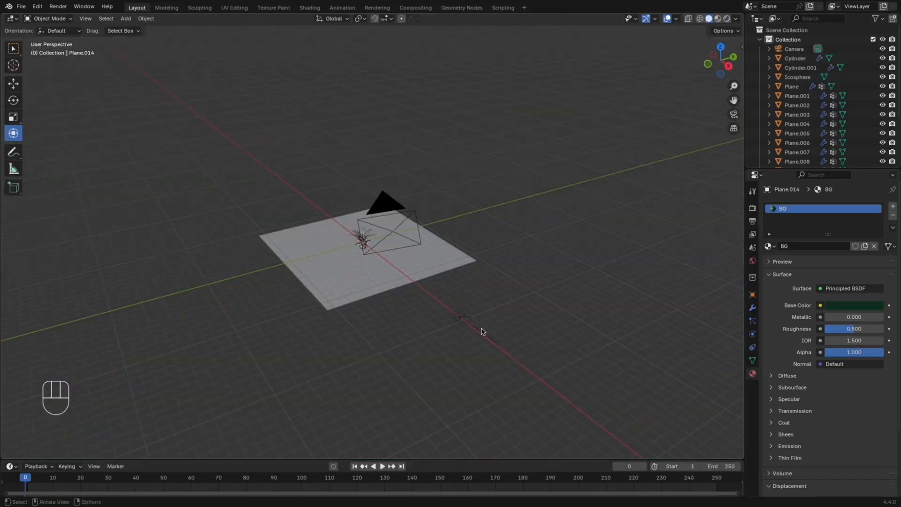
pyautogui.press('x')
pyautogui.press('KP_1')
pyautogui.moveTo(744, 18); pyautogui.dragTo(234, 122)
pyautogui.press('KP_0')
pyautogui.scroll(-8, 216, 19)
pyautogui.click(216, 19)
pyautogui.scroll(2, 544, 316)
pyautogui.moveTo(544, 317); pyautogui.dragTo(465, 324, button='middle')
# Step: Add an area light, move it beside the plant in front view and rotate it toward the plant
pyautogui.hotkey('shift', 'a')
pyautogui.moveTo(446, 423)
pyautogui.click(514, 451)
pyautogui.press('KP_1')
pyautogui.press('g')
pyautogui.click(452, 322)
pyautogui.press('r')
pyautogui.click(532, 181)
# Step: Set the area light's size to 3 m and move it about 5 m along negative X in top view
pyautogui.press('KP_7')
pyautogui.click(860, 295)
pyautogui.write('3')
pyautogui.press('Return')
pyautogui.press('g')
pyautogui.click(311, 260)
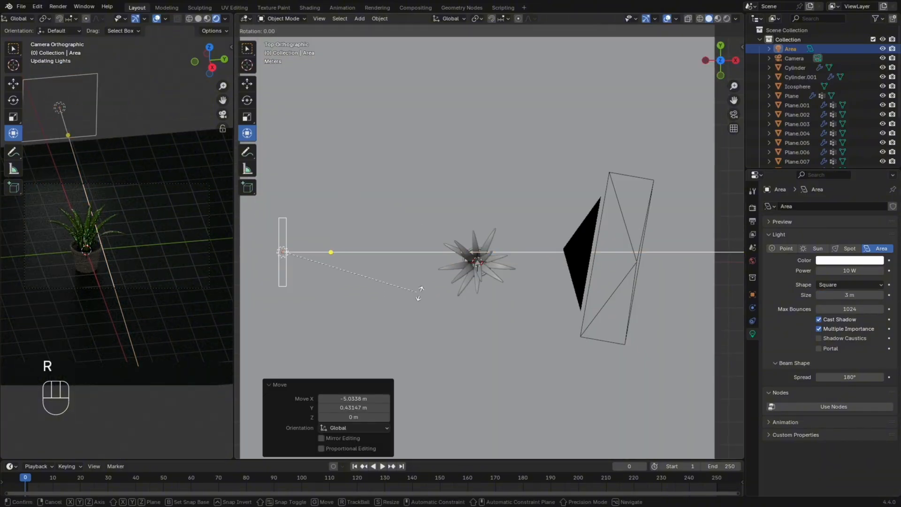
# Step: Rotate and move the area light to shine diagonally on the plant, and set its power to 100 W
pyautogui.press('r')
pyautogui.click(402, 314)
pyautogui.press('g')
pyautogui.click(450, 315)
pyautogui.write('100')
pyautogui.press('Return')
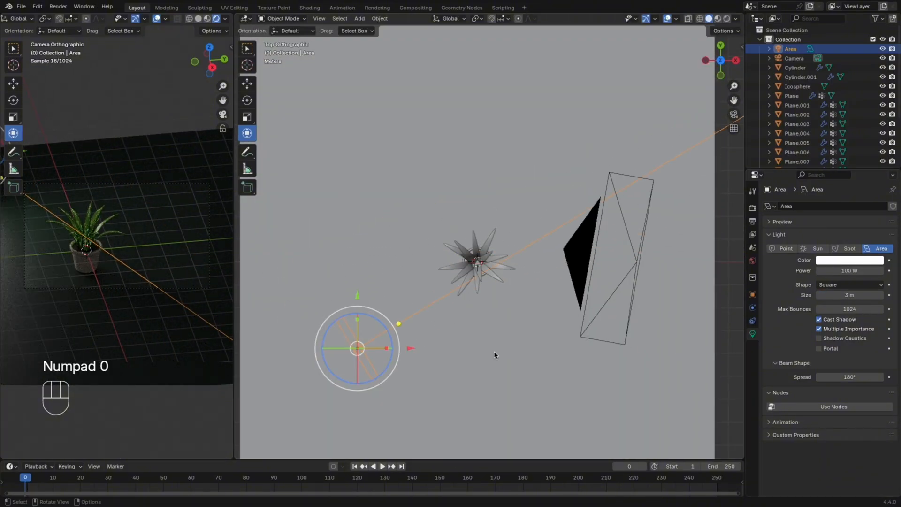
# Step: Turn the area light more steeply and move it closer to the plant by about 2.52 m in X and -1.38 m in Y
pyautogui.scroll(-3, 587, 338)
pyautogui.press('r')
pyautogui.click(482, 318)
pyautogui.press('h')
pyautogui.press('super+z')
pyautogui.press('g')
pyautogui.click(488, 333)
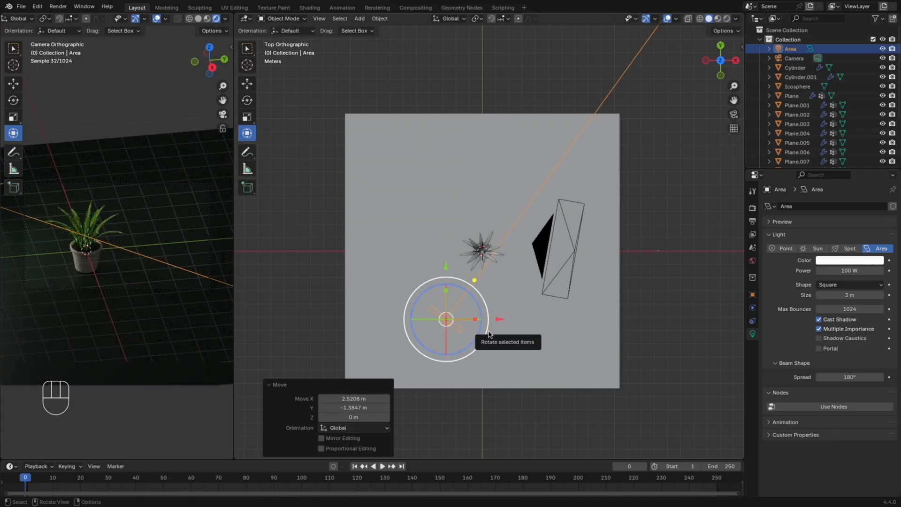
# Step: Play the particle animation to frame 106 and brighten the green base colour of the ground's BG material
pyautogui.press('space')
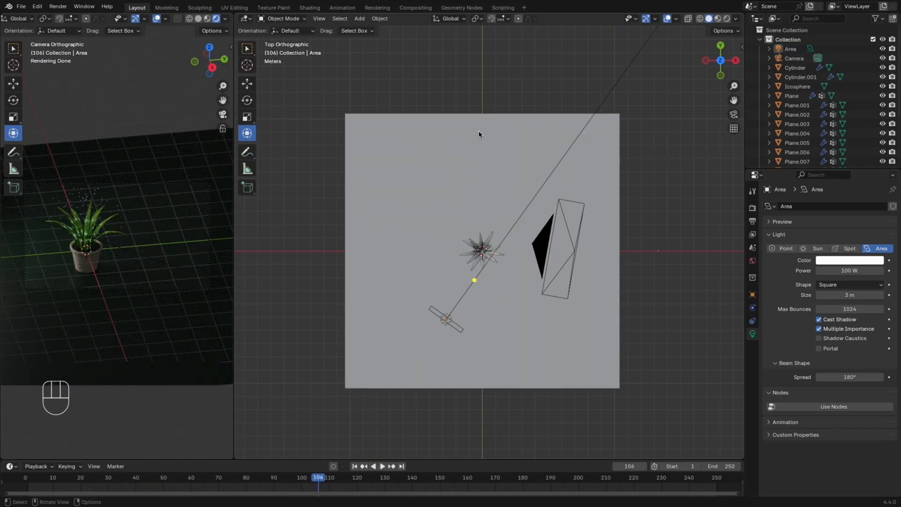
pyautogui.click(752, 207)
pyautogui.click(752, 373)
pyautogui.click(855, 306)
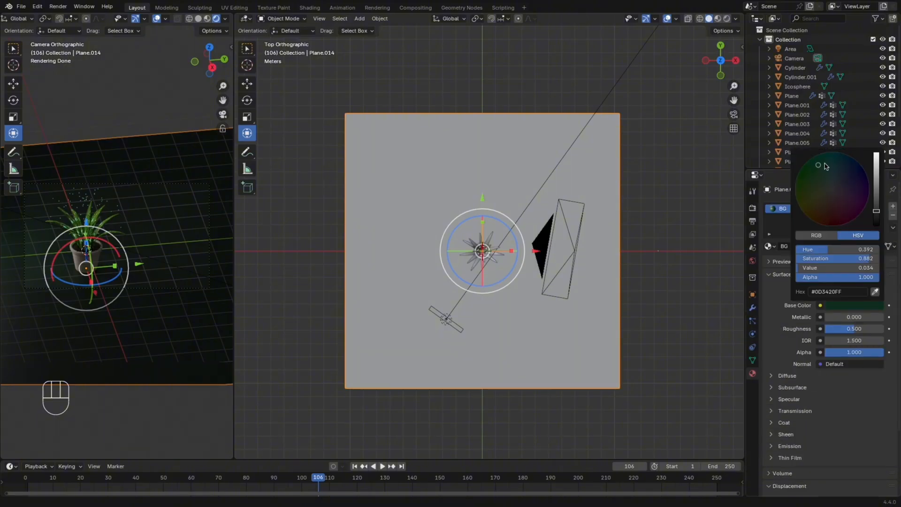
pyautogui.click(876, 193)
# Step: Save the project and render the image at frame 106
pyautogui.press('super+s')
pyautogui.press('F12')
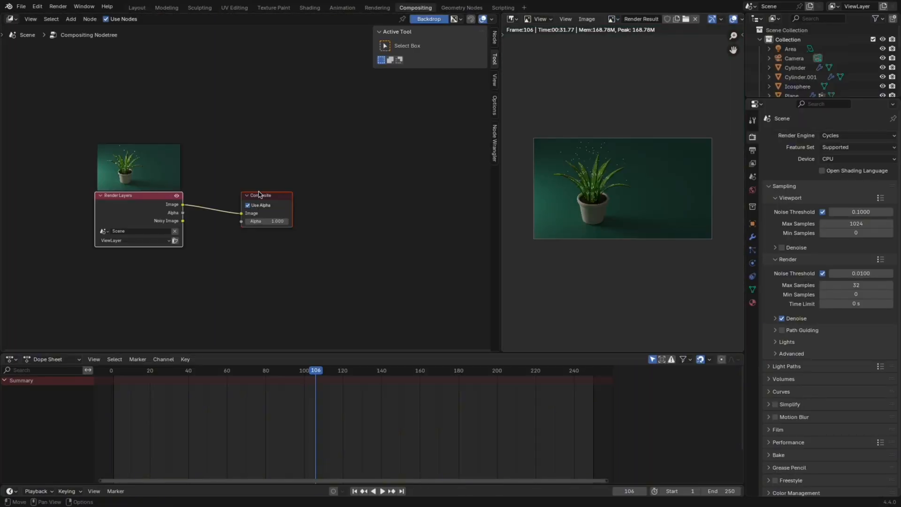
# Step: Insert a Glare node between Render Layers and Composite in the compositor and set it to Fog Glow
pyautogui.click(291, 165)
pyautogui.click(286, 214)
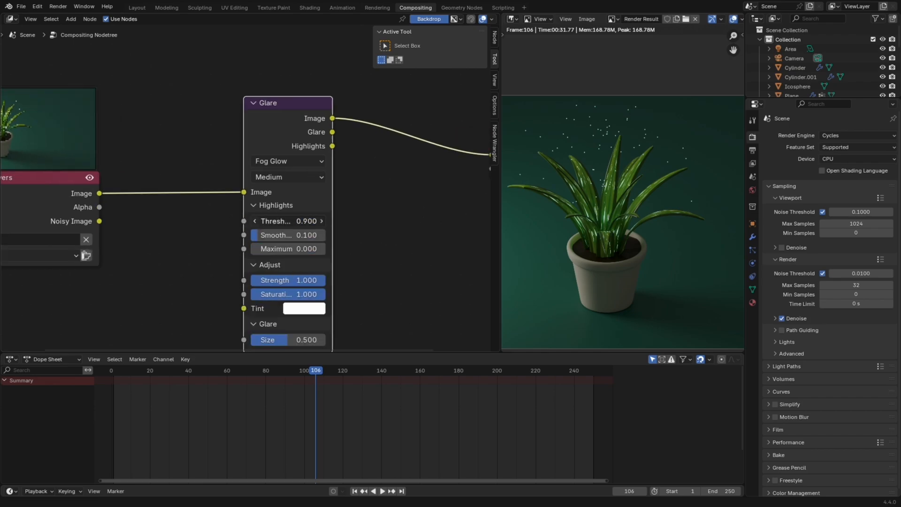